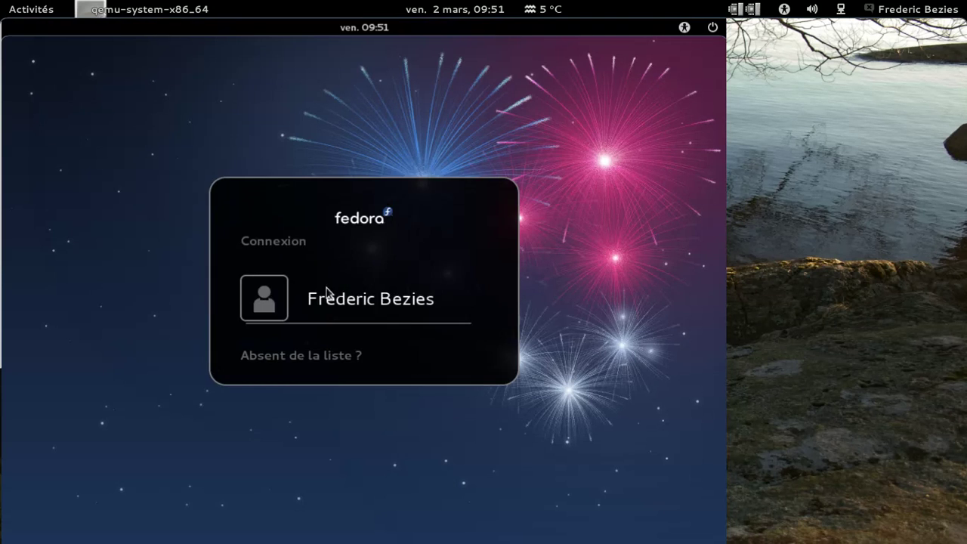
Log in to the only user account at the GDM screen with its password
key("Return")
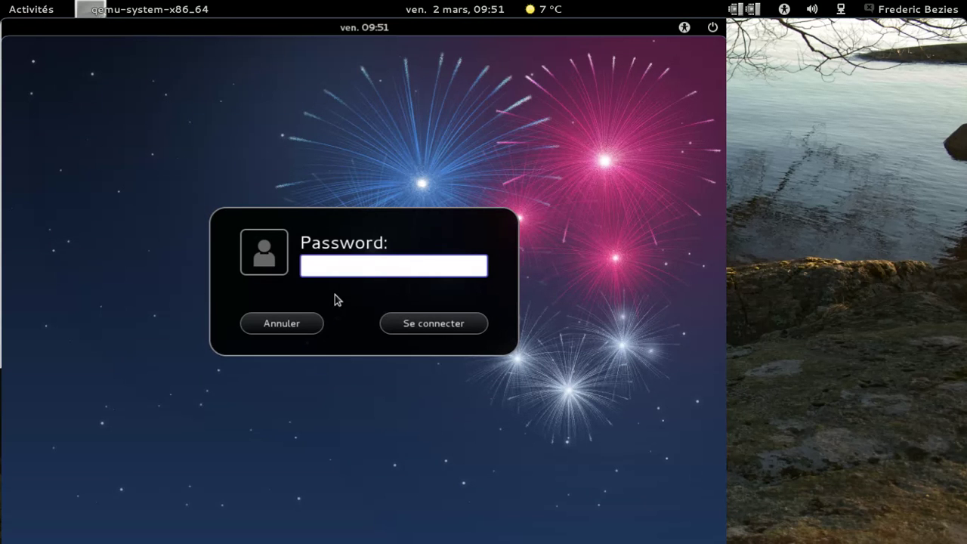
type("•••••••••")
key("Return")
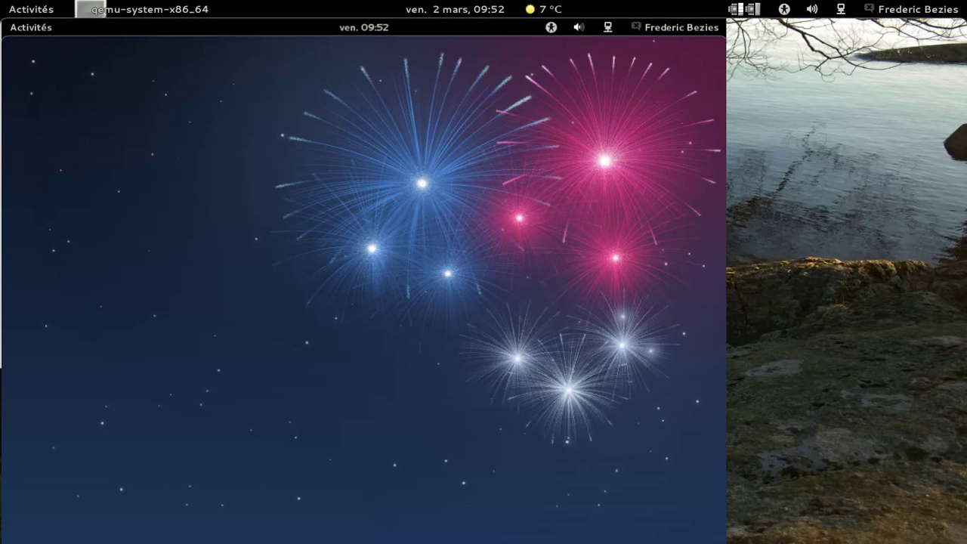
Set Volume de sortie to 100 % in Paramètres du son, test mute, and close the window
left_click(581, 28)
left_click(584, 127)
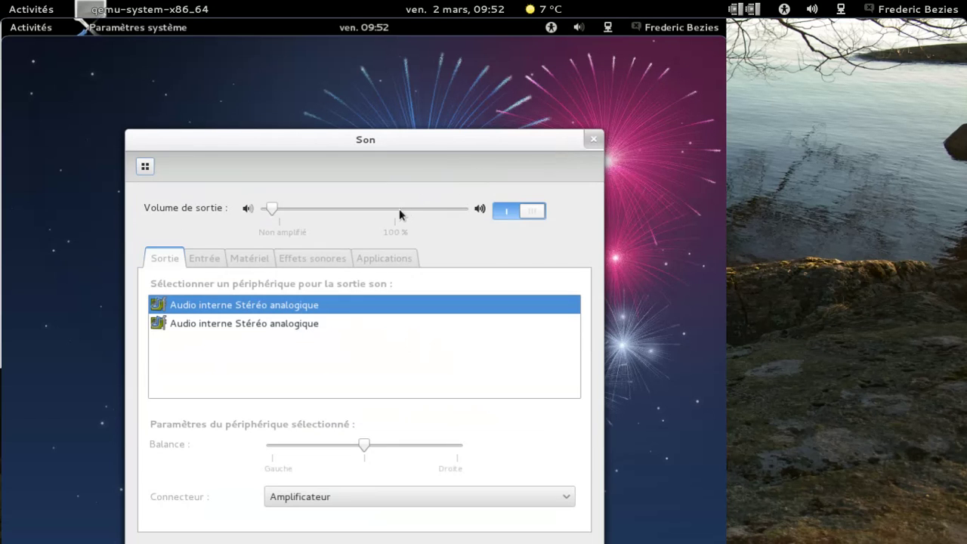
left_click(399, 210)
left_click_drag(396, 209, 393, 210)
left_click(523, 211)
left_click(399, 215)
left_click(588, 144)
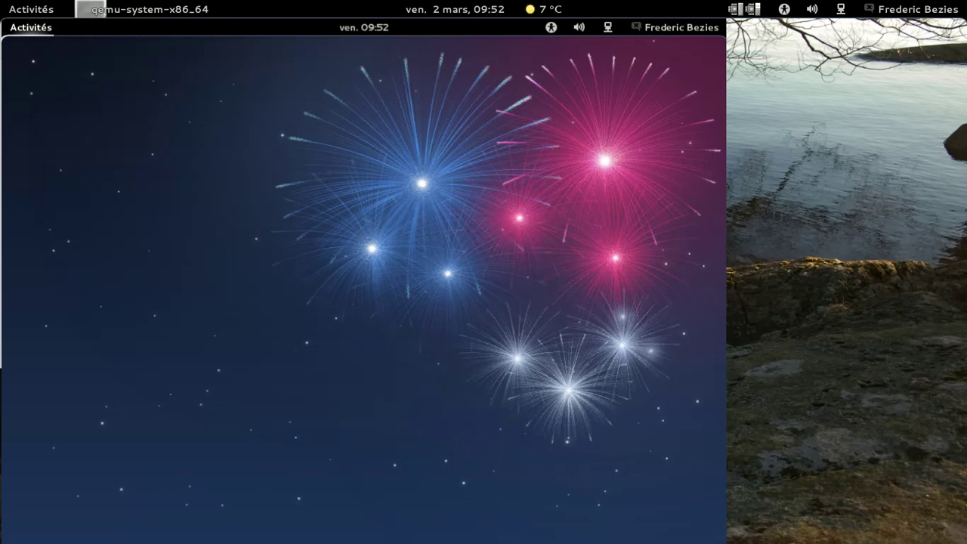
Launch Ajouter/supprimer des logiciels from the Activities Applications grid
left_click(30, 27)
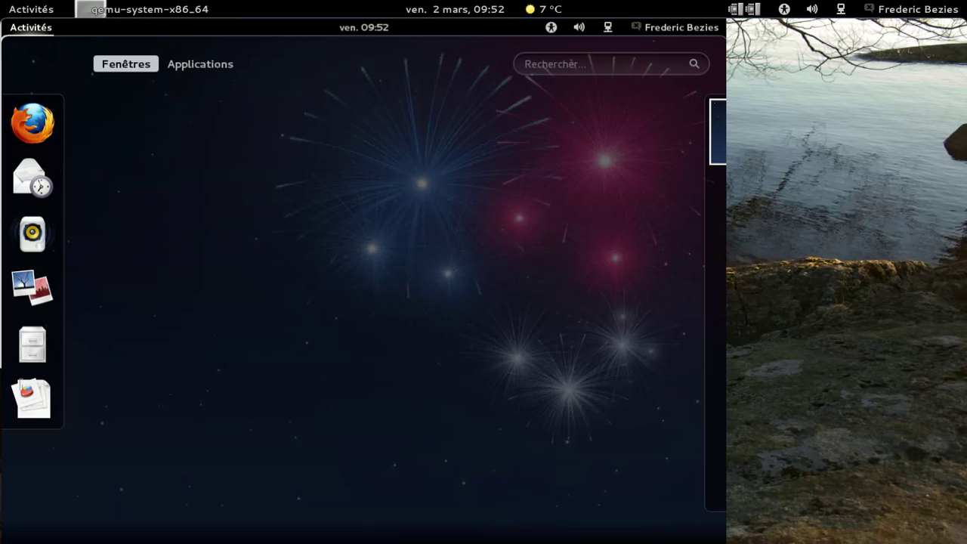
left_click(200, 63)
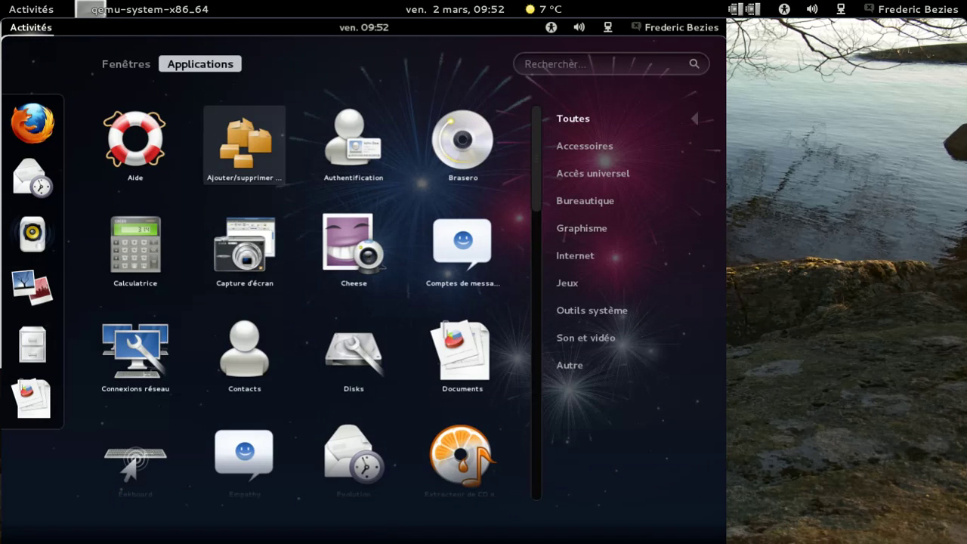
left_click(221, 134)
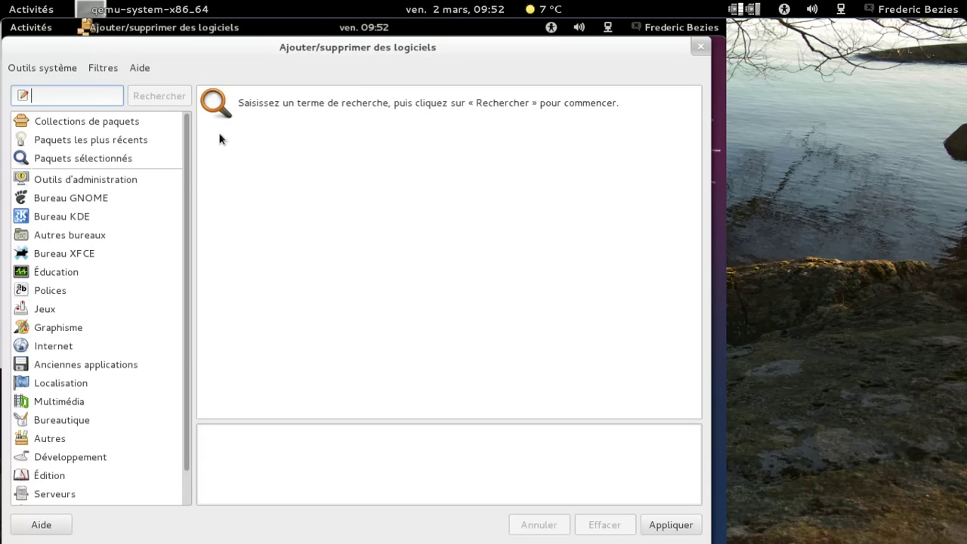
In the Bureautique category, mark LibreOffice Base, Calc and Draw for installation
left_click(43, 421)
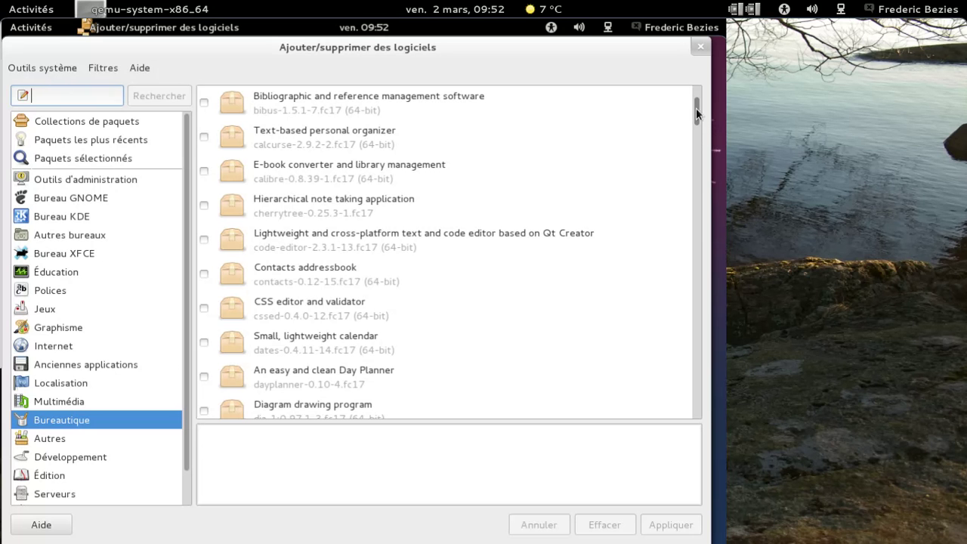
left_click_drag(696, 108, 697, 242)
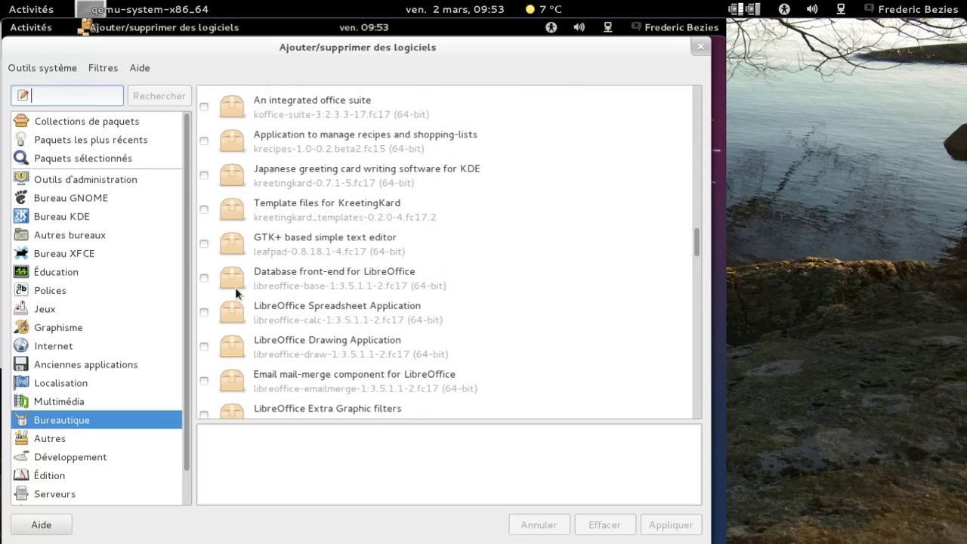
left_click(204, 278)
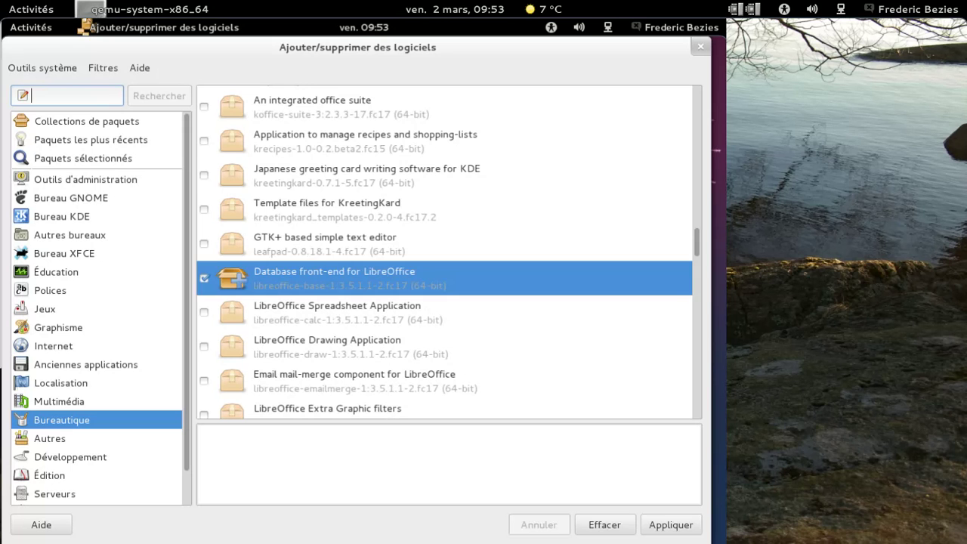
left_click(204, 312)
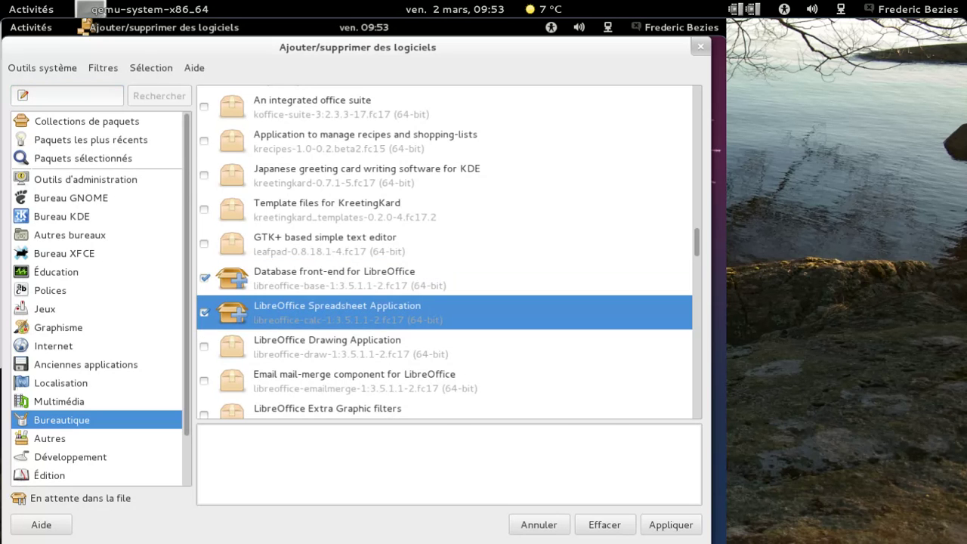
left_click(204, 346)
Mark LibreOffice Writer further down the Bureautique list for installation
scroll(556, 255, "down", 5)
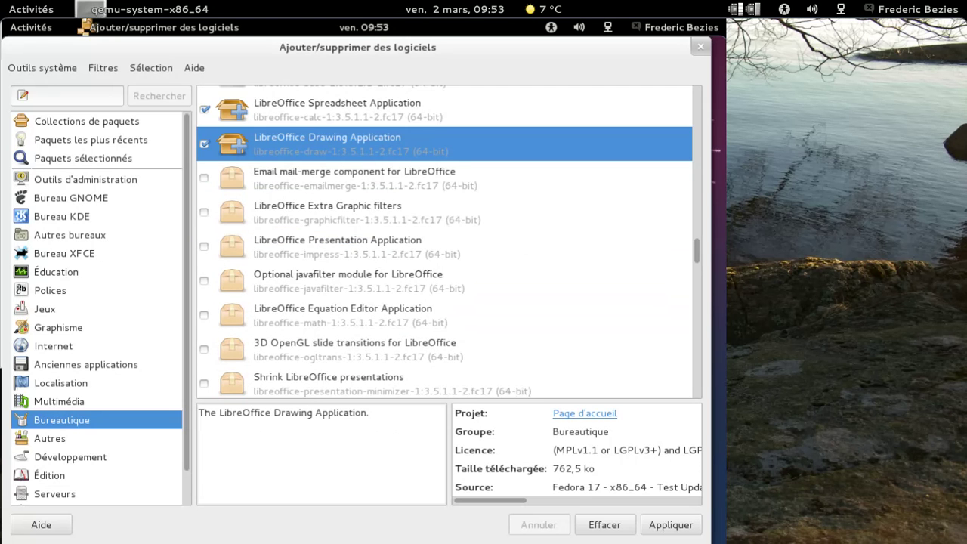
scroll(445, 241, "down", 1)
scroll(538, 257, "down", 2)
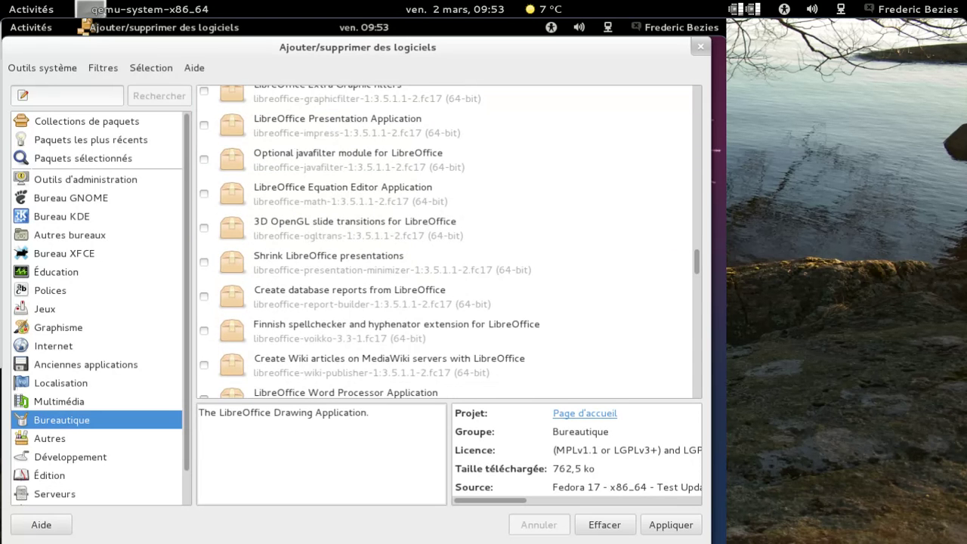
scroll(537, 259, "down", 1)
scroll(536, 259, "down", 6)
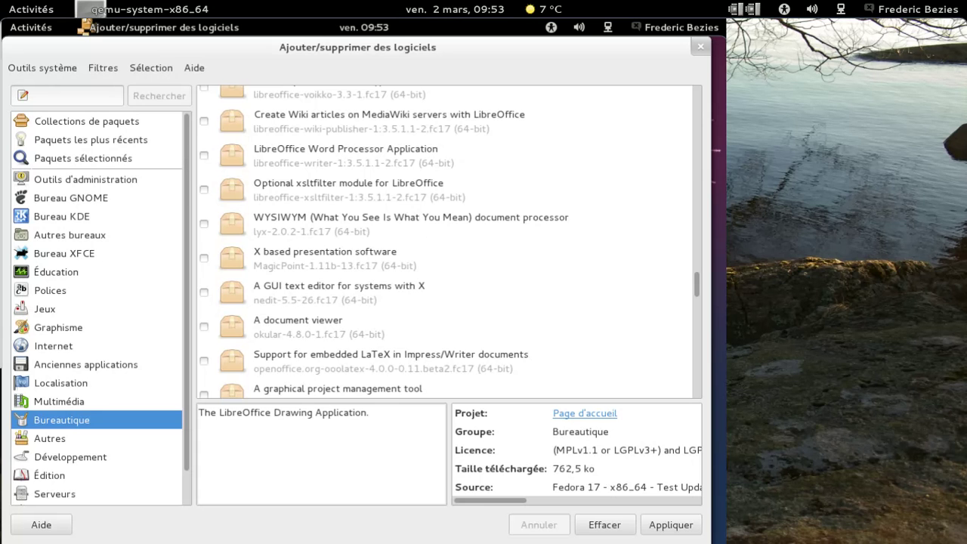
left_click(204, 155)
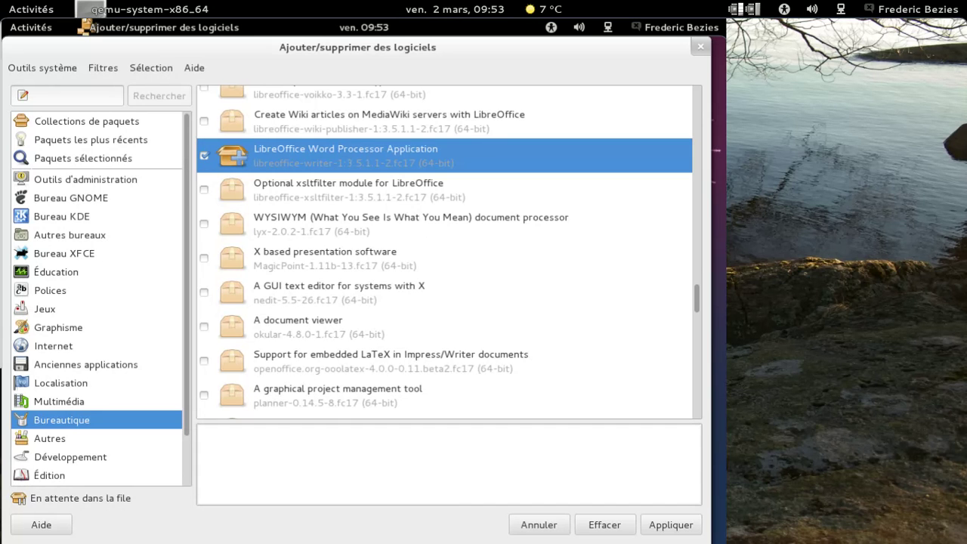
Mark LibreOffice Impress for installation, then move to the Localisation category
scroll(205, 172, "up", 2)
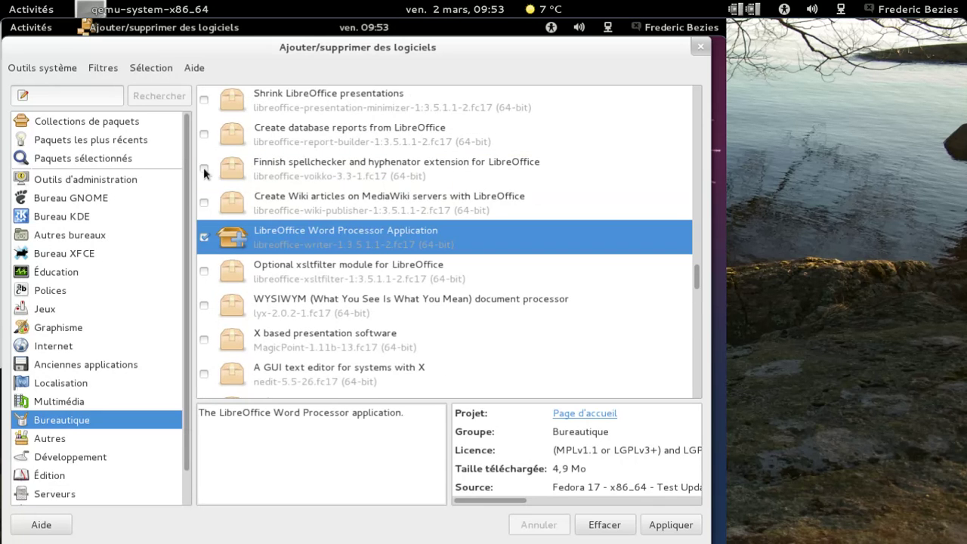
scroll(214, 137, "up", 1)
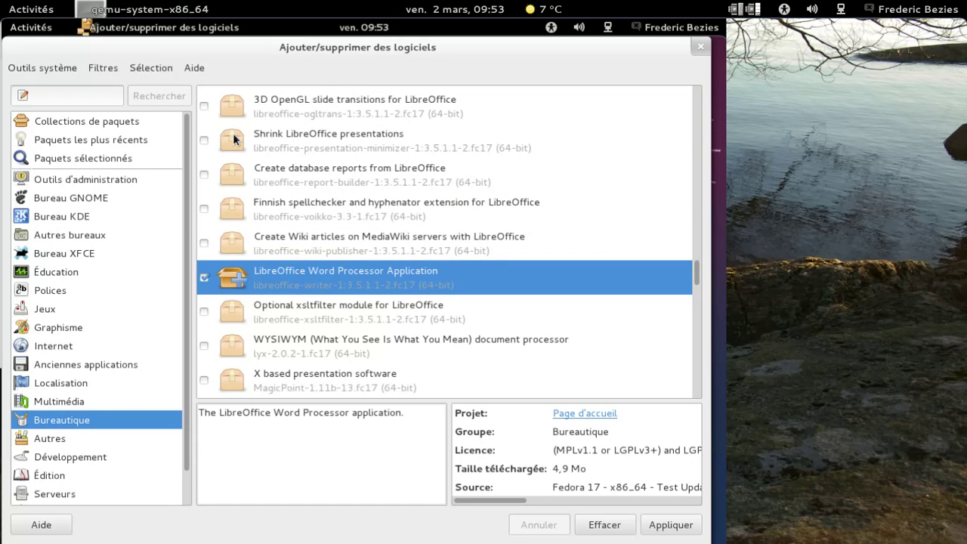
scroll(215, 140, "up", 1)
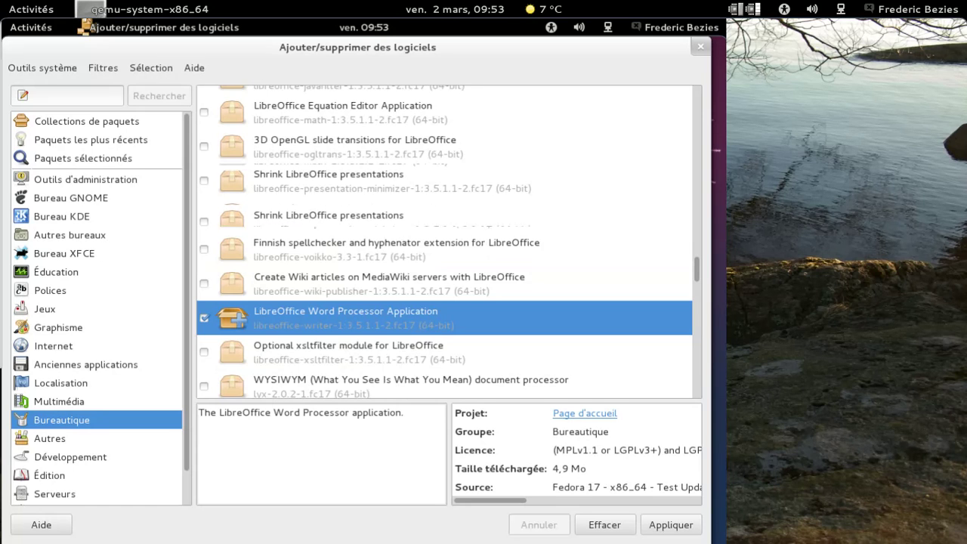
scroll(445, 242, "up", 1)
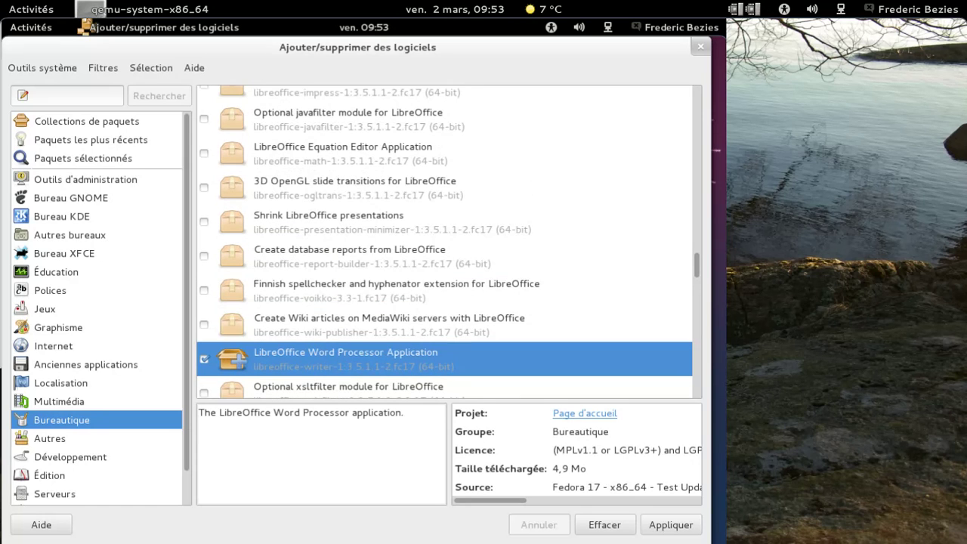
left_click(206, 93)
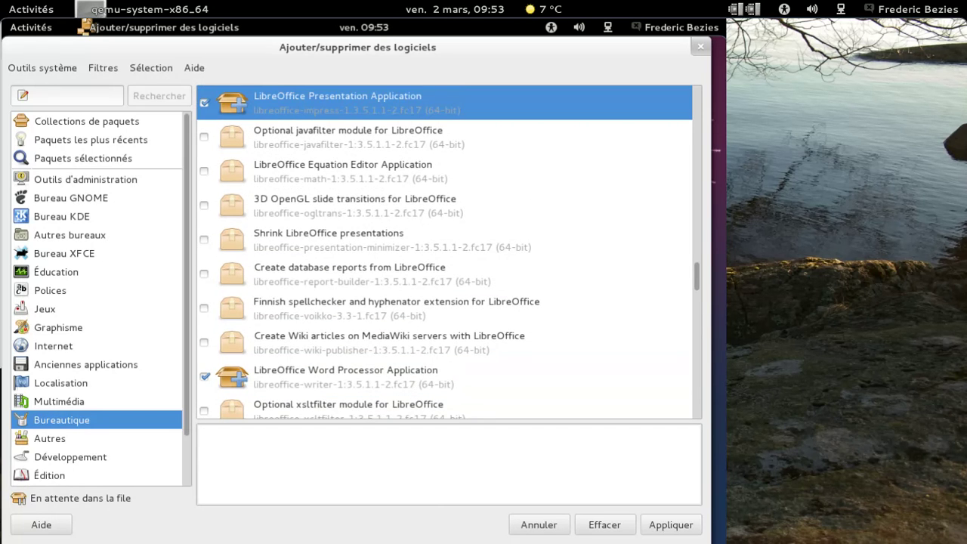
scroll(445, 249, "down", 8)
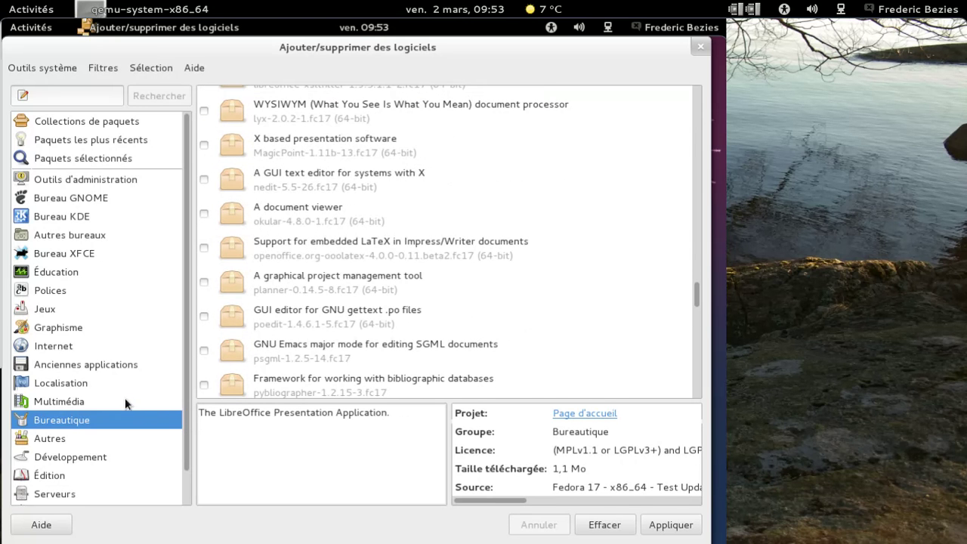
left_click(105, 383)
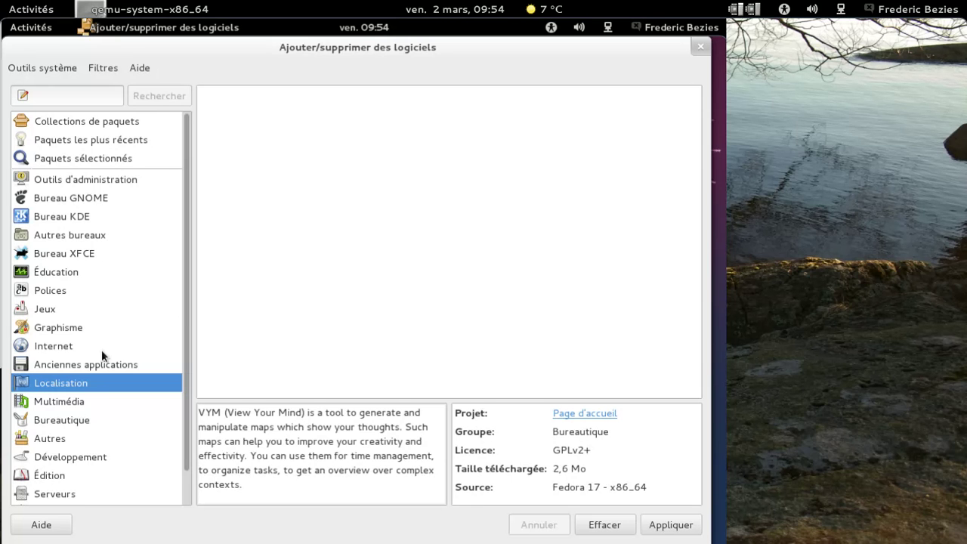
Search the package catalogue for 'libreoffice'
left_click(101, 96)
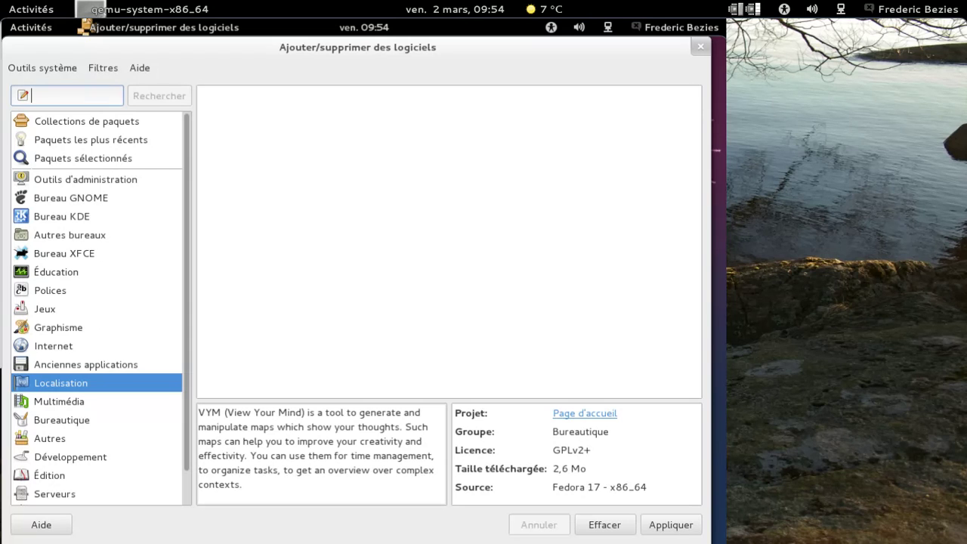
type("libre")
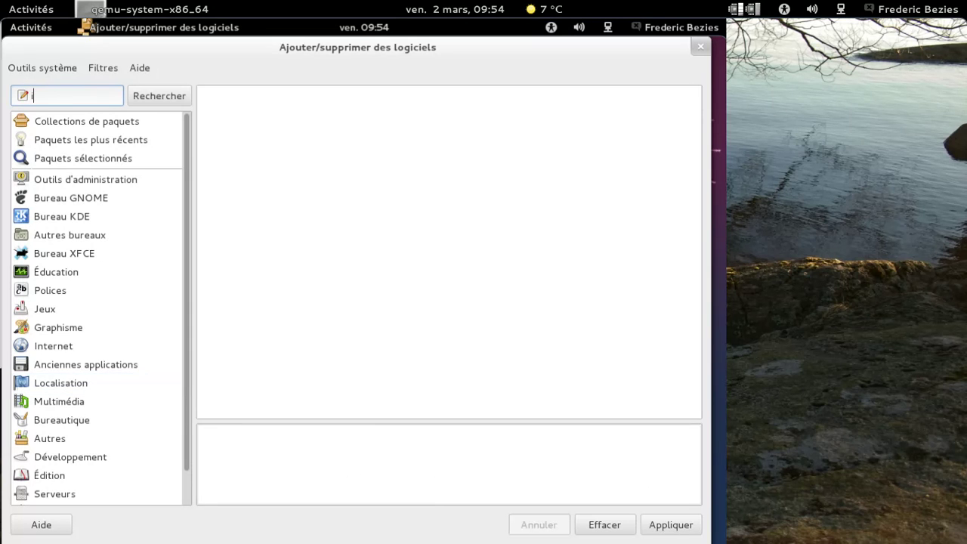
key("BackSpace")
key("BackSpace")
key("BackSpace")
key("BackSpace")
key("BackSpace")
type("libreoffoc")
key("BackSpace")
key("BackSpace")
type("ice")
key("Return")
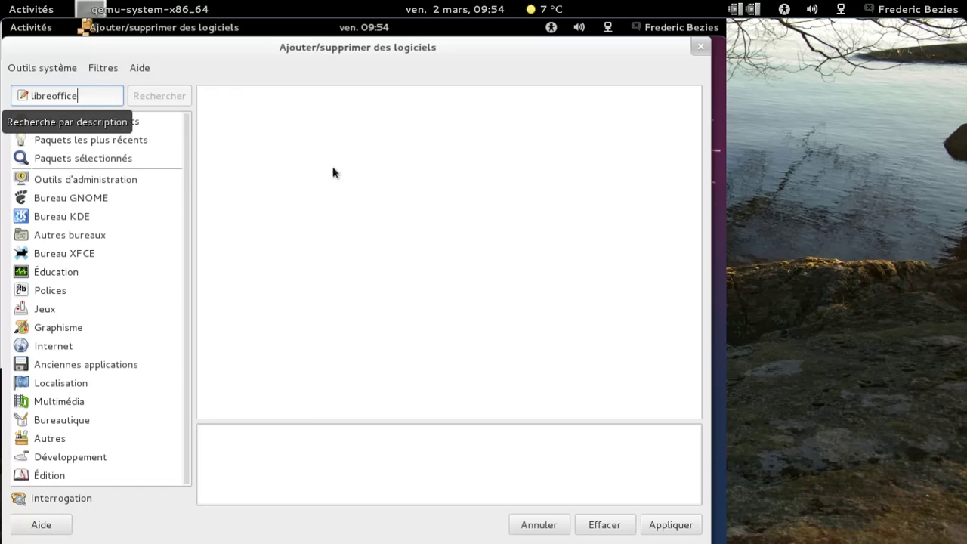
Mark the LibreOffice suite and the French language pack for installation
left_click(574, 98)
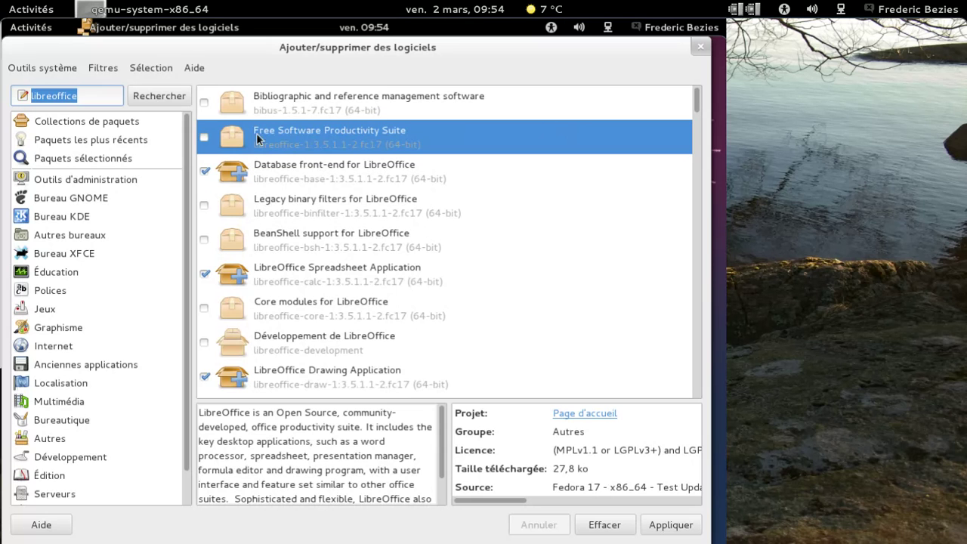
left_click(205, 137)
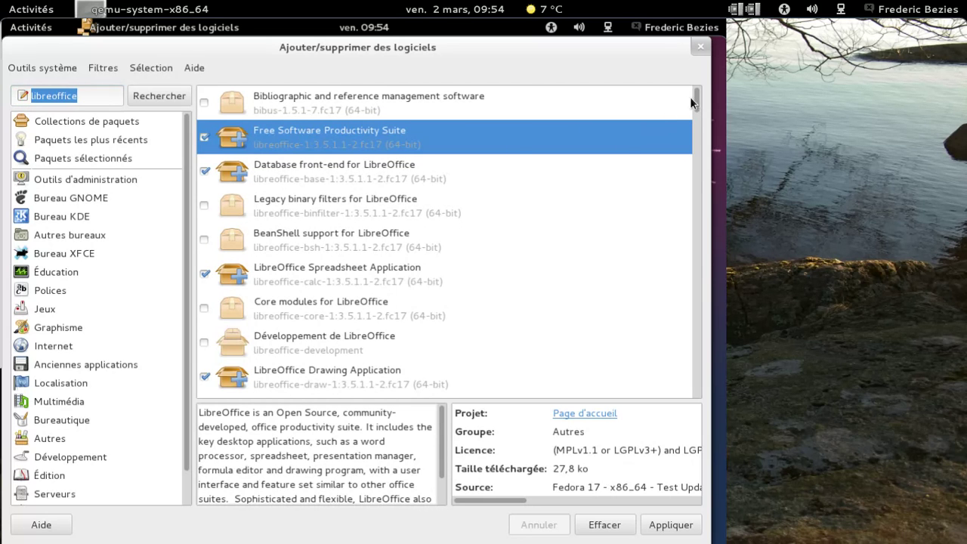
scroll(448, 242, "down", 10)
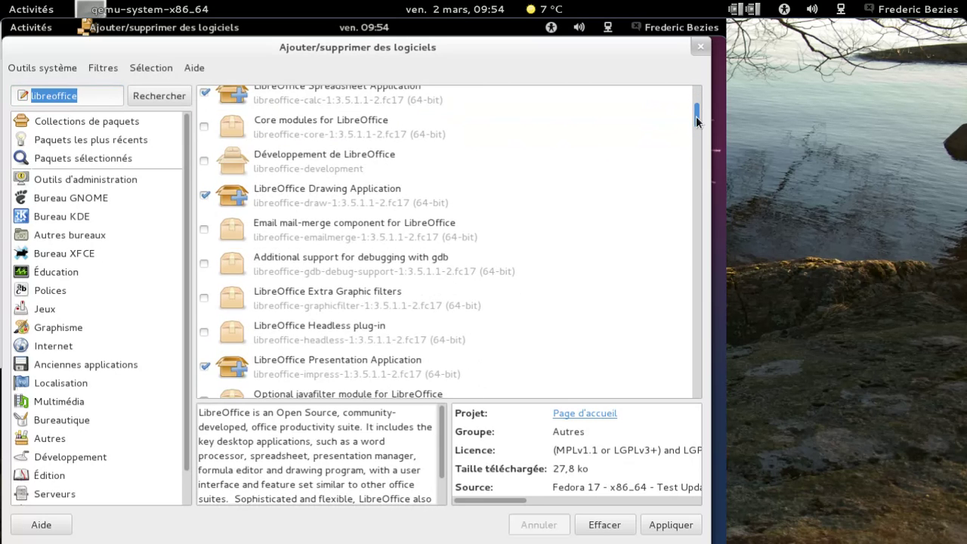
scroll(448, 242, "down", 6)
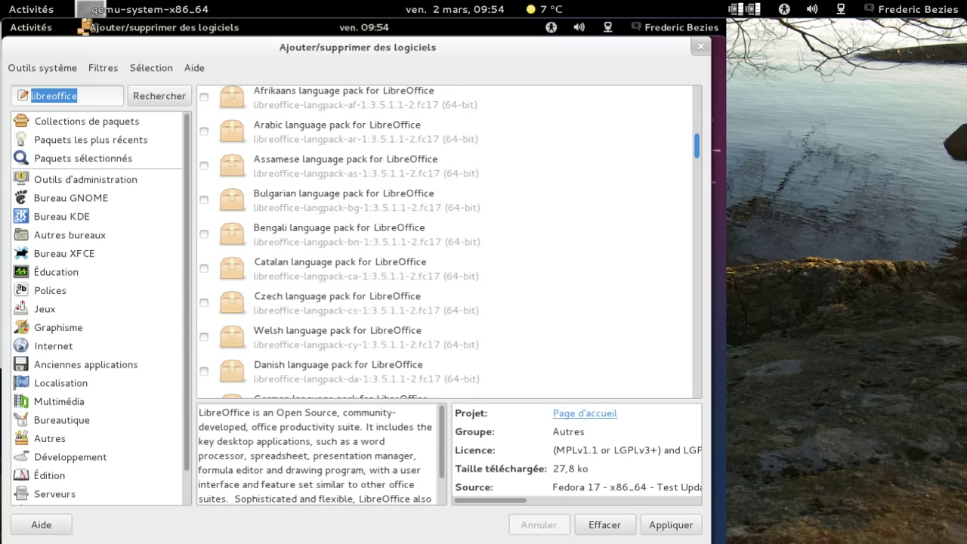
scroll(448, 242, "down", 6)
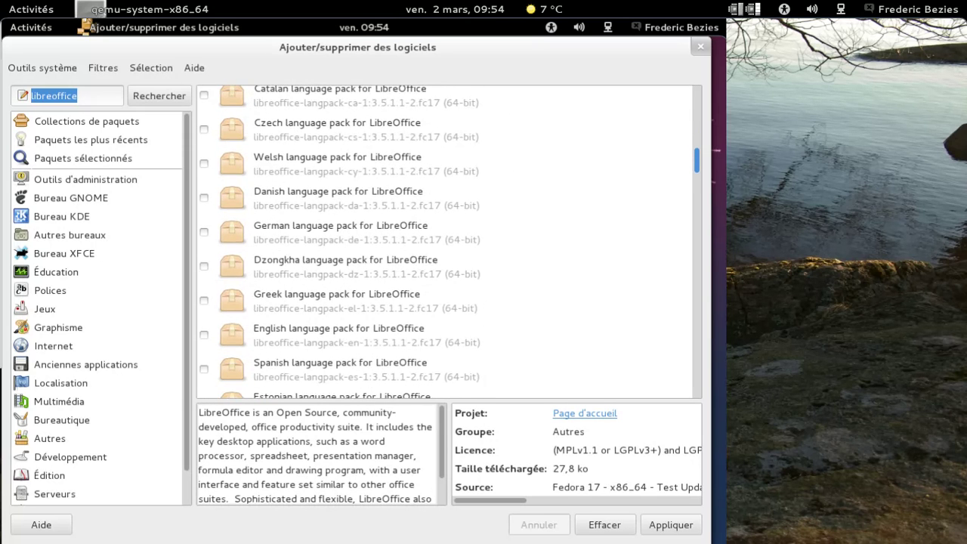
scroll(448, 242, "down", 2)
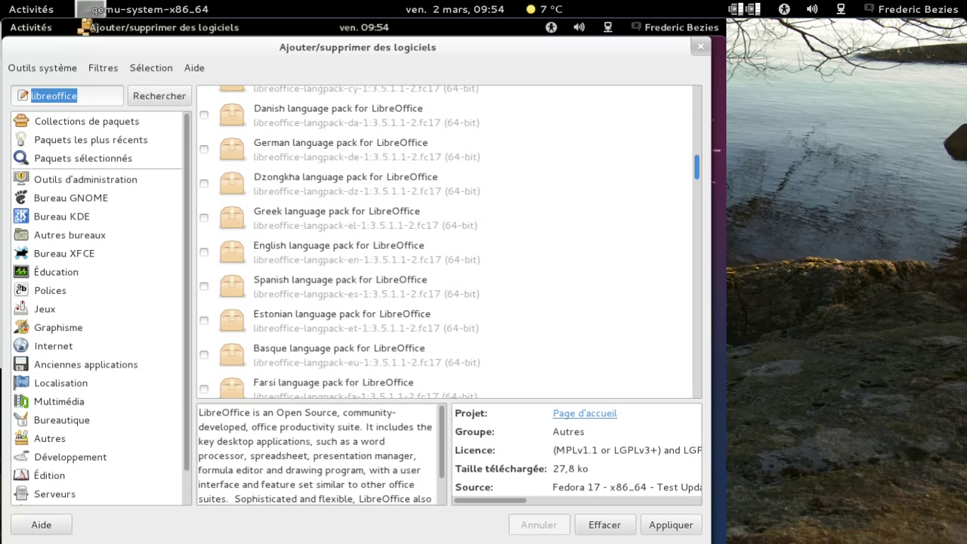
scroll(448, 242, "down", 4)
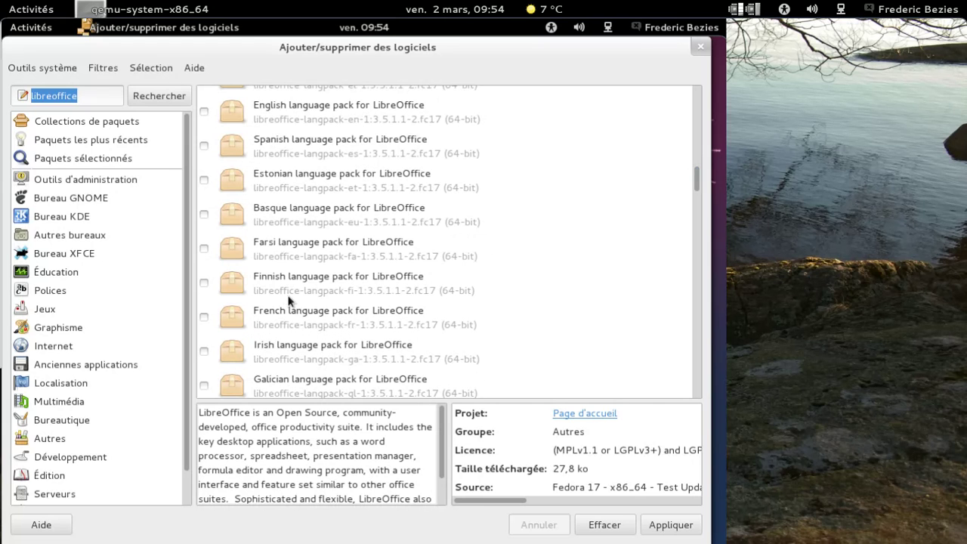
left_click(204, 316)
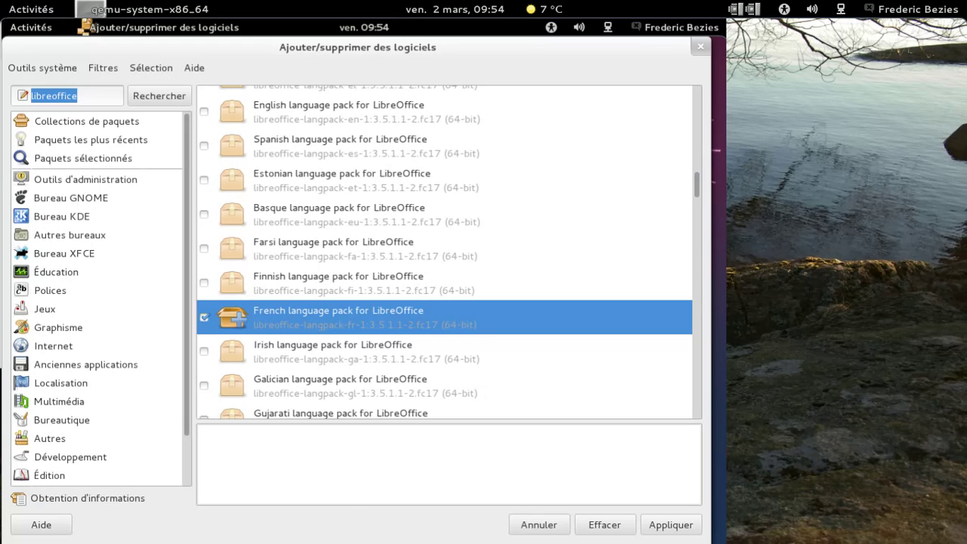
Clear 'libreoffice' from the search field
left_click(113, 92)
key("BackSpace")
key("BackSpace")
key("BackSpace")
key("BackSpace")
key("BackSpace")
key("BackSpace")
key("BackSpace")
key("BackSpace")
key("BackSpace")
key("BackSpace")
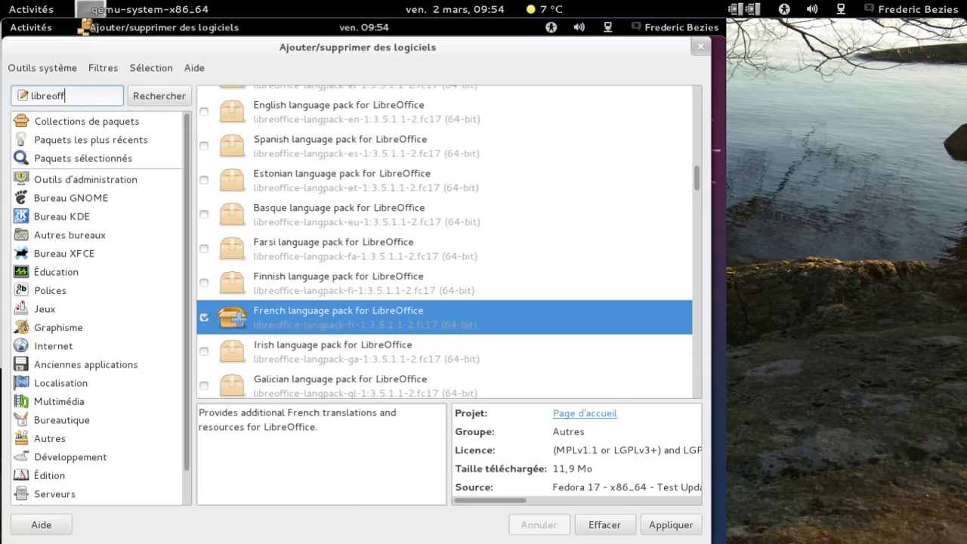
key("BackSpace")
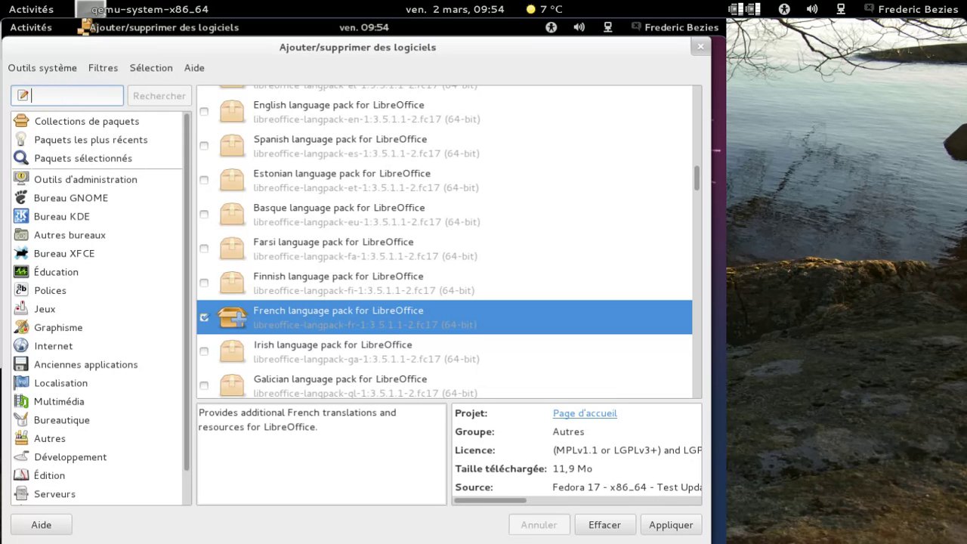
Search the catalogue for 'gimp'
type("gimp")
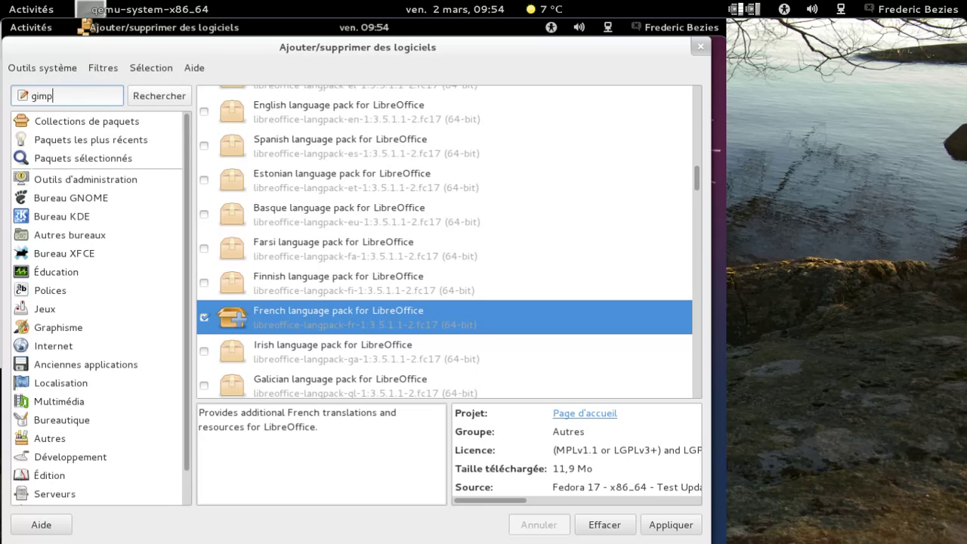
left_click(160, 96)
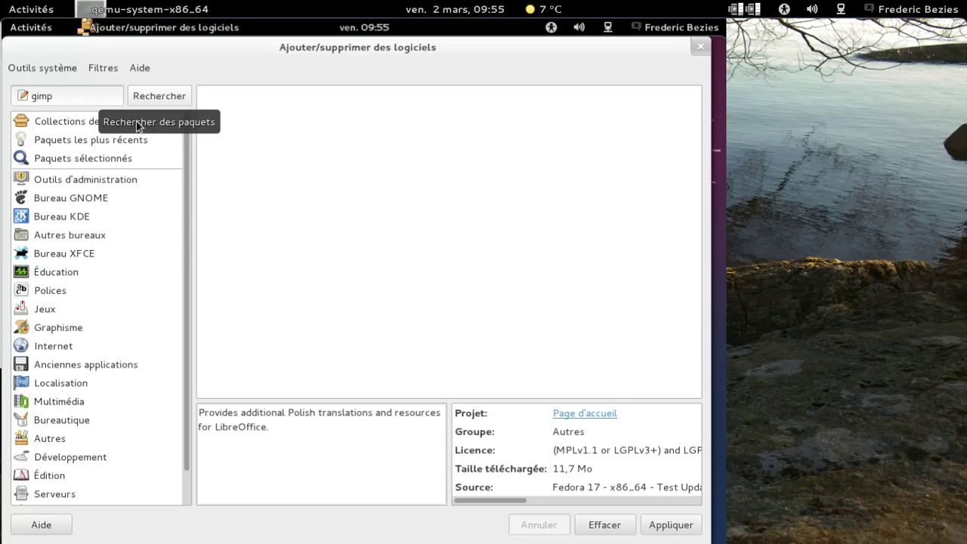
Mark GNU Image Manipulation Program for installation and apply all queued installs
left_click(153, 95)
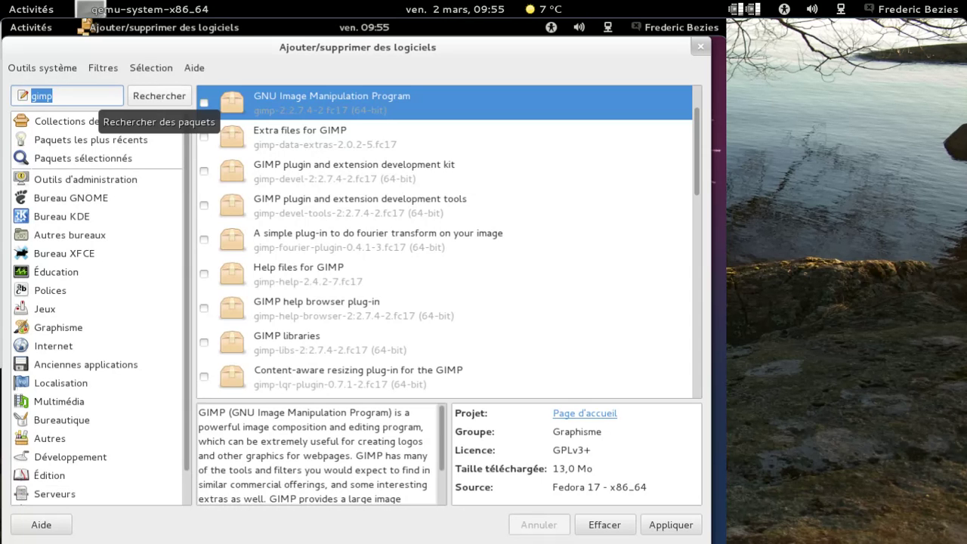
left_click(204, 103)
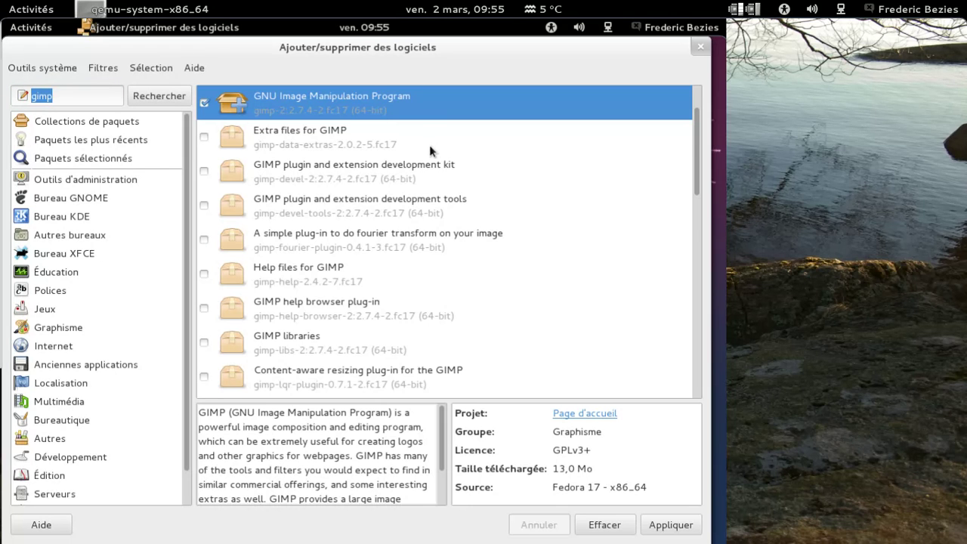
scroll(429, 146, "down", 3)
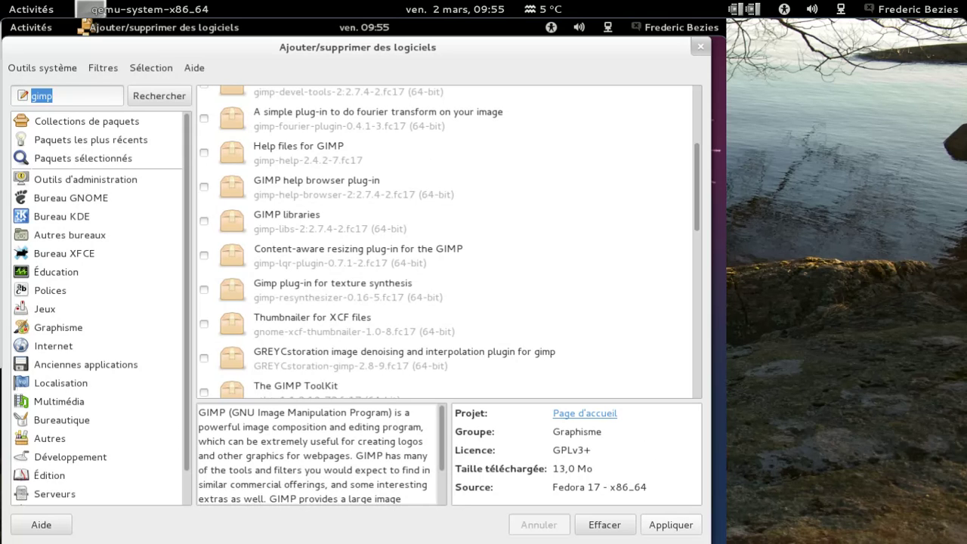
left_click(671, 524)
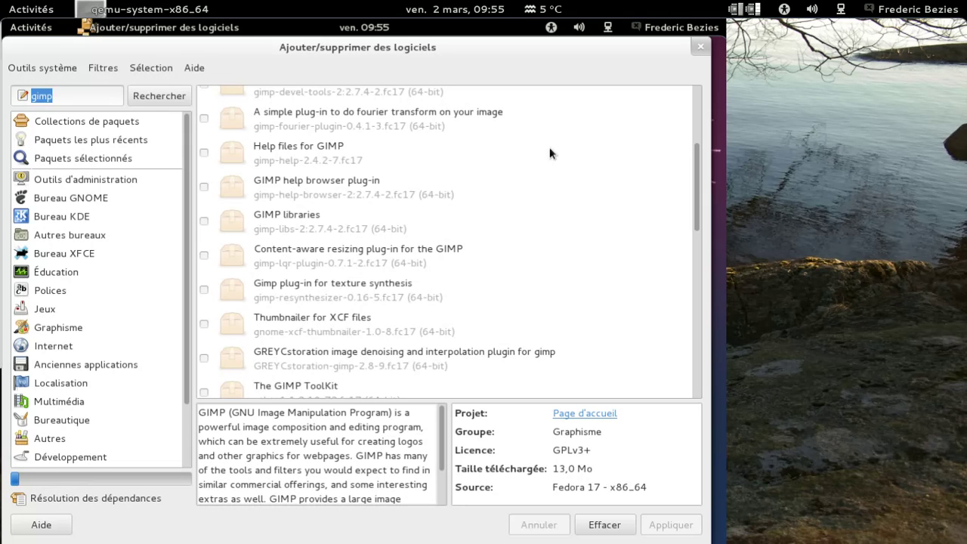
Clear the search, accept the additional required packages, and authenticate with the password
left_click(75, 95)
key("BackSpace")
key("BackSpace")
key("BackSpace")
key("BackSpace")
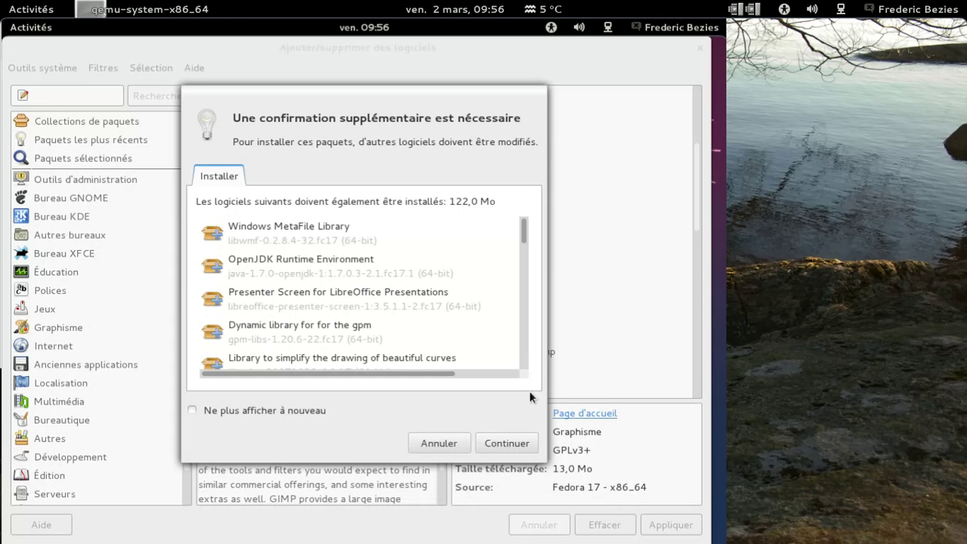
left_click(508, 443)
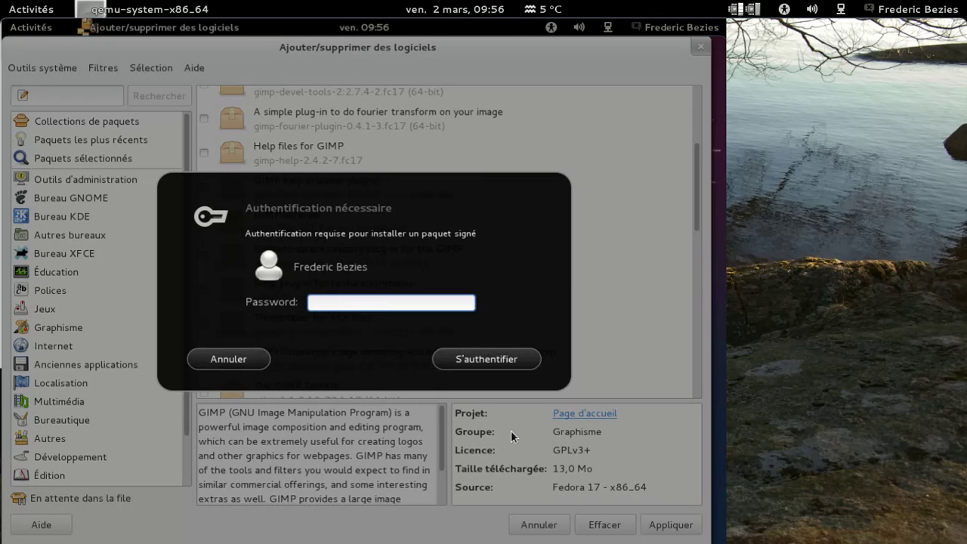
type("********")
key("Return")
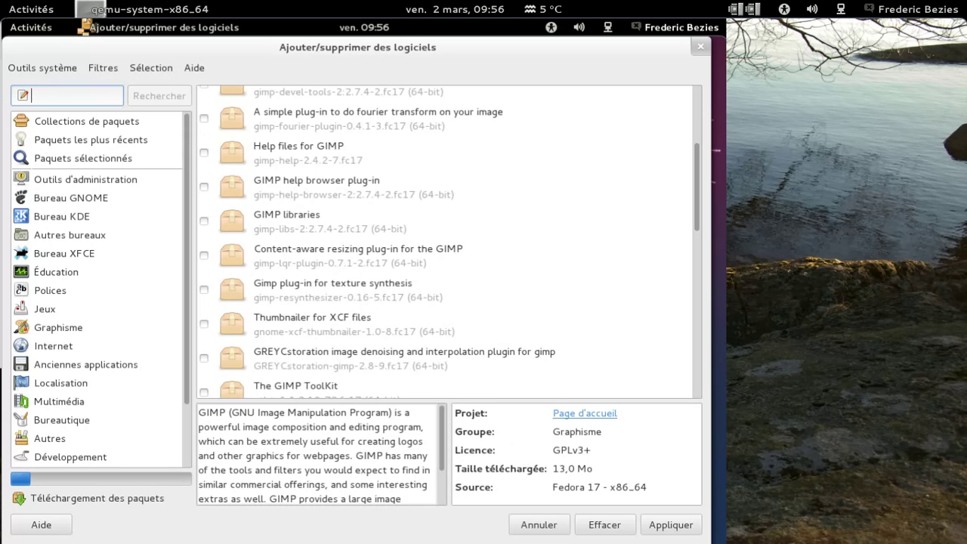
Open Paramètres système from the user menu, view Details, and return to the overview
left_click(680, 27)
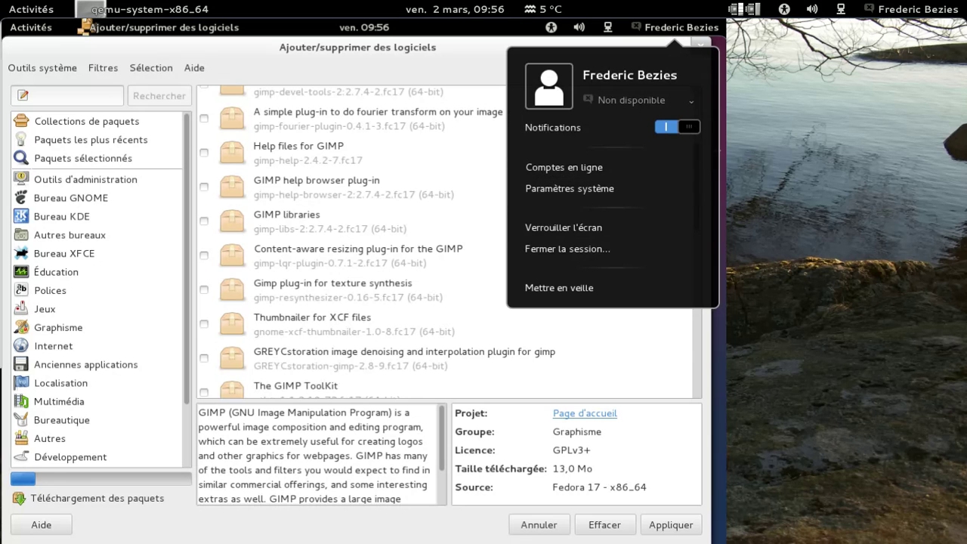
left_click(588, 190)
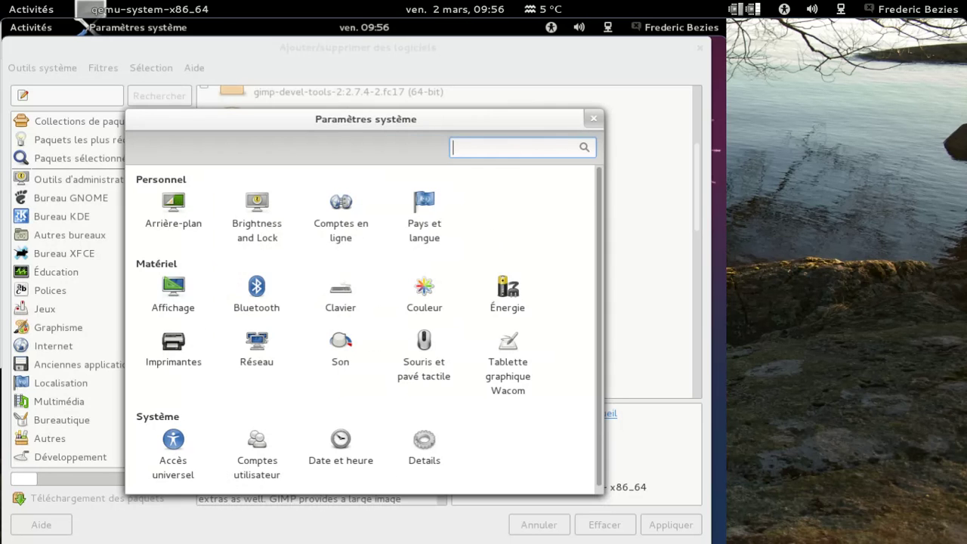
left_click(424, 452)
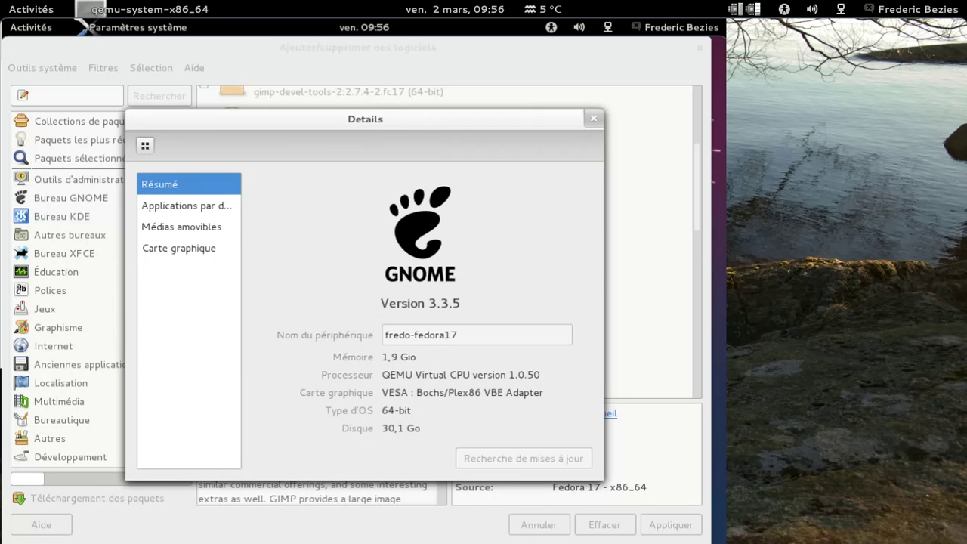
left_click(145, 145)
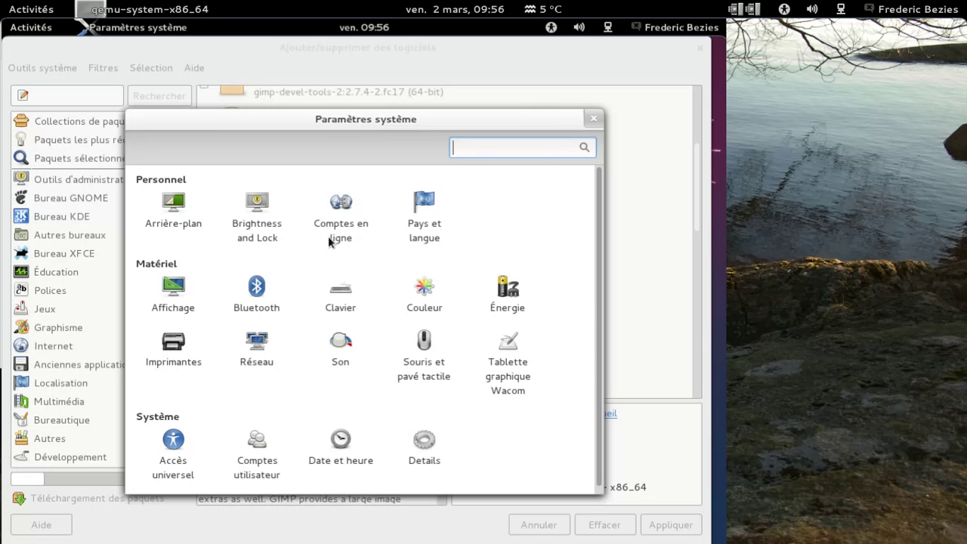
In Comptes en ligne, add a new account of type Google to reach its sign-in page
left_click(333, 240)
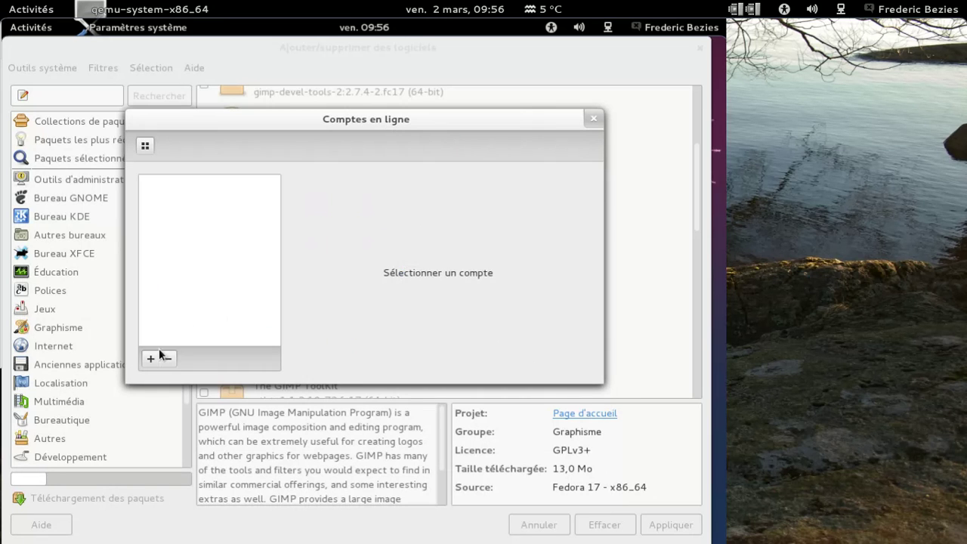
left_click(150, 359)
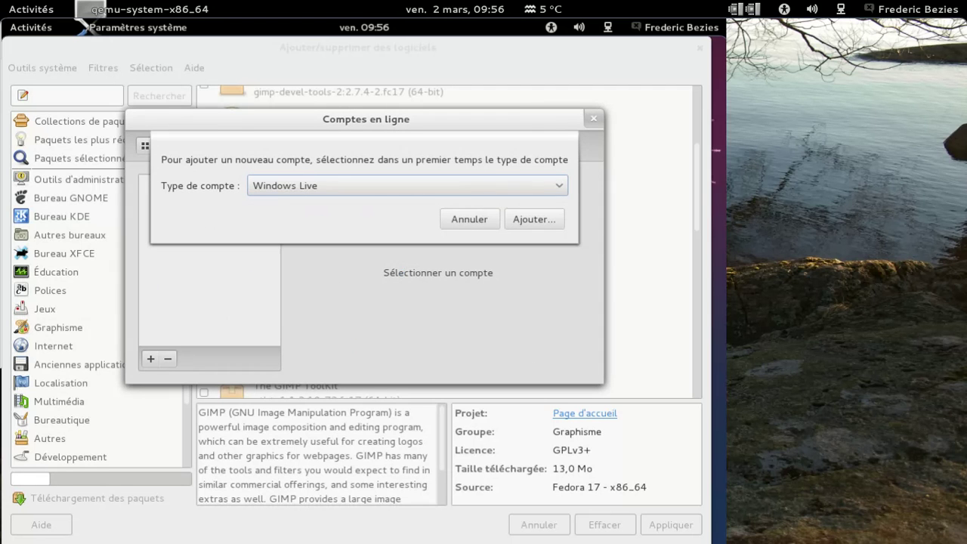
left_click(429, 190)
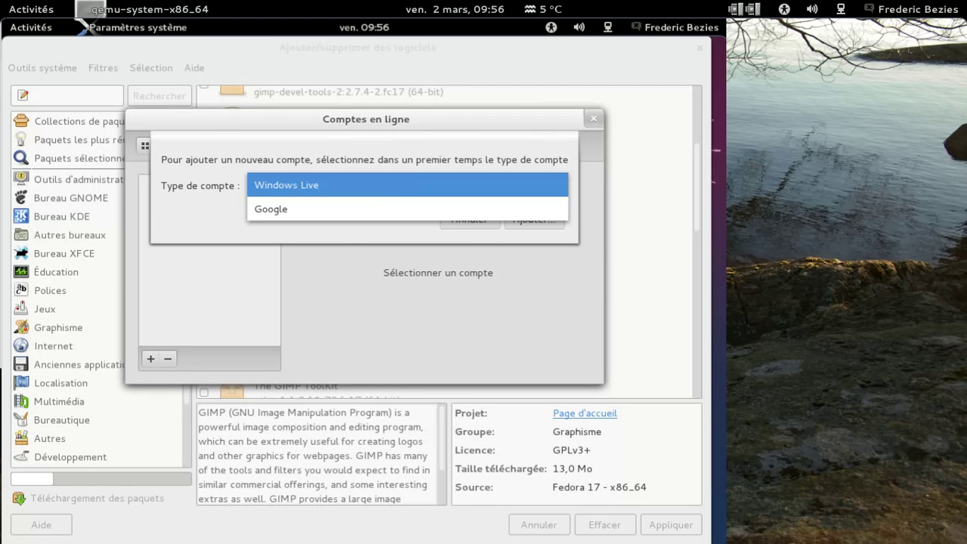
left_click(379, 206)
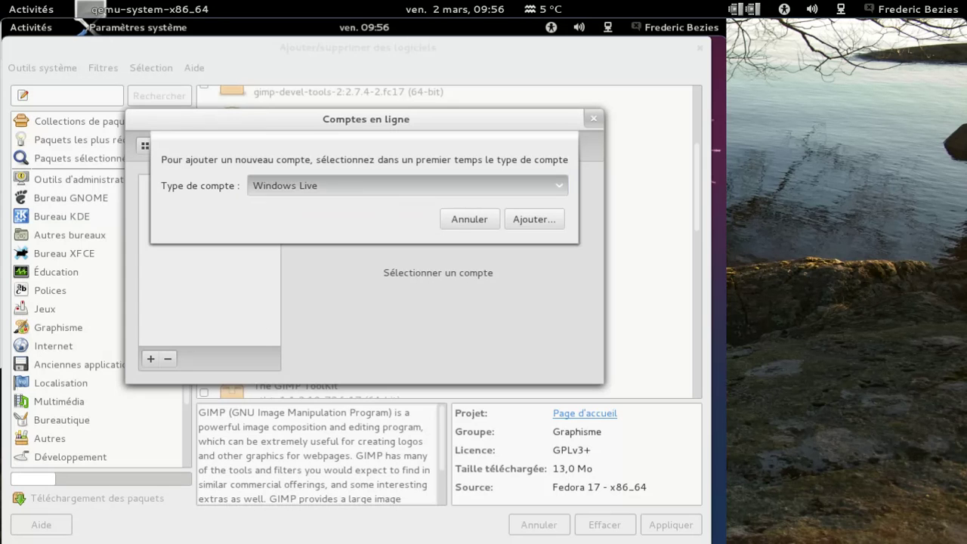
left_click(516, 220)
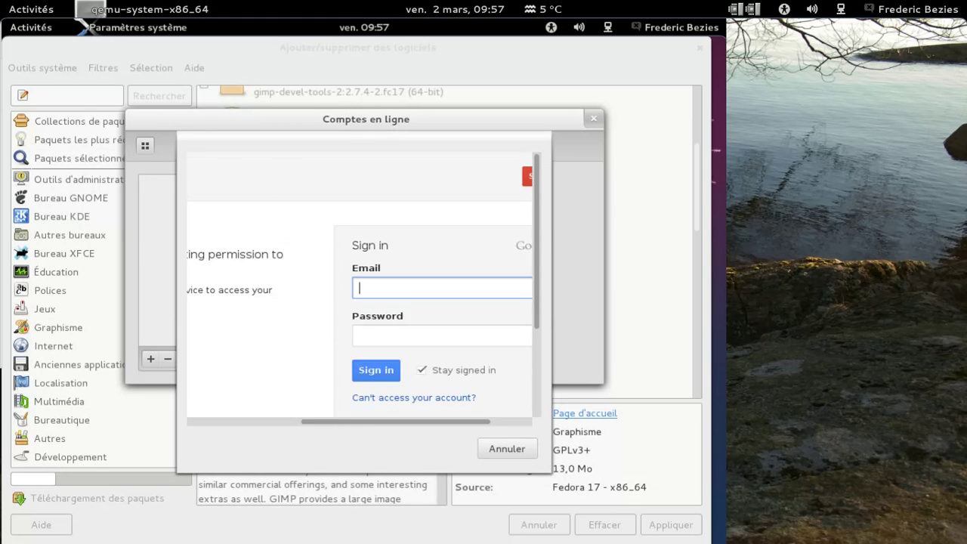
Sign in with the Google account's e-mail and password
left_click(442, 337)
type("•••••••••")
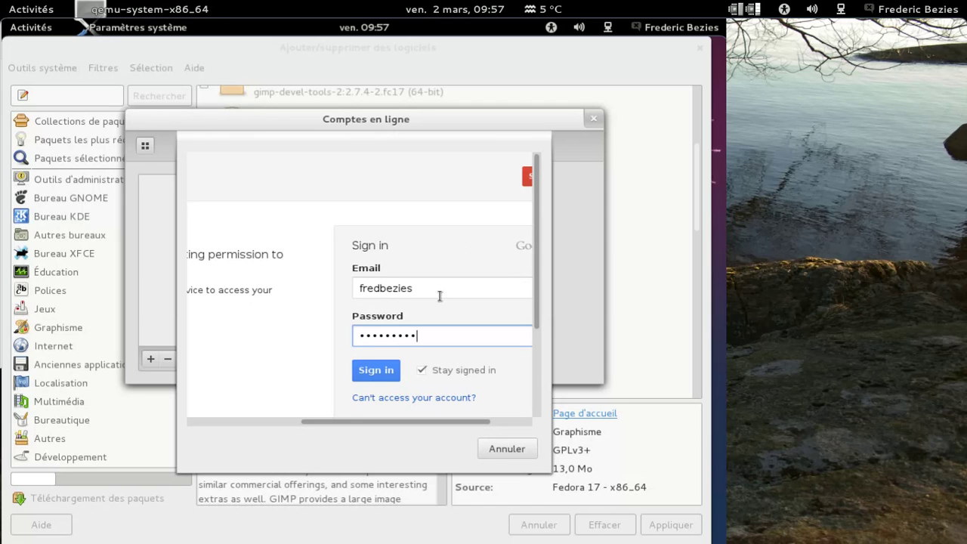
left_click(390, 373)
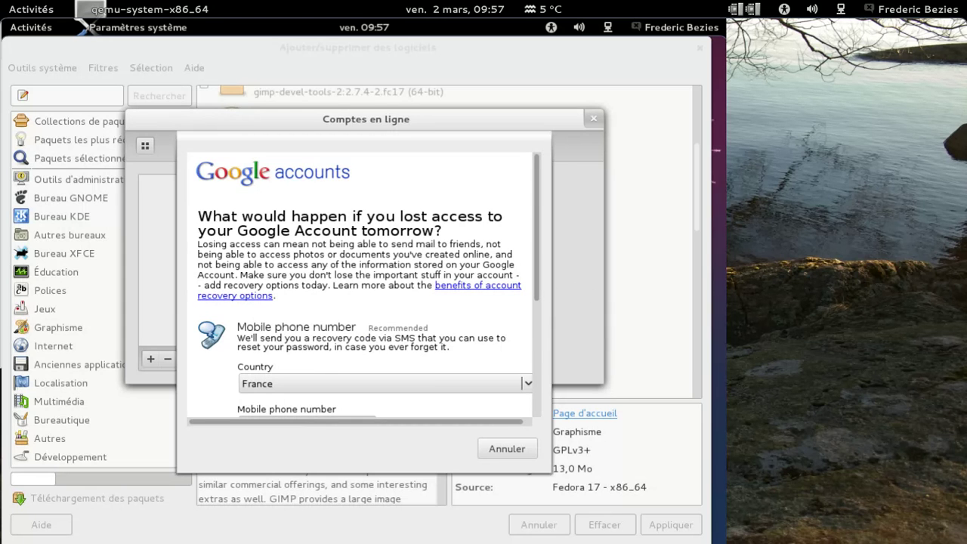
Save the account recovery details and continue to Google's access-request page
scroll(363, 288, "down", 4)
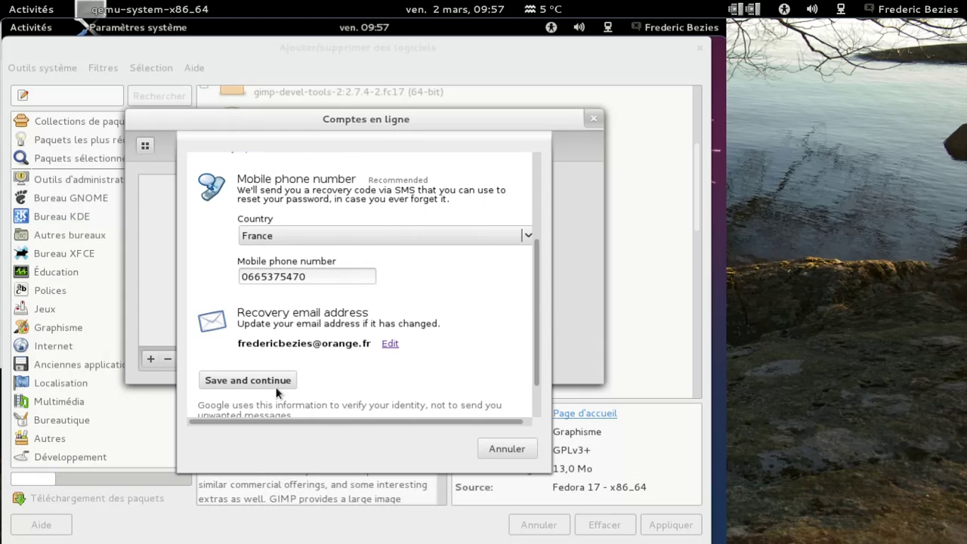
left_click_drag(277, 406, 198, 405)
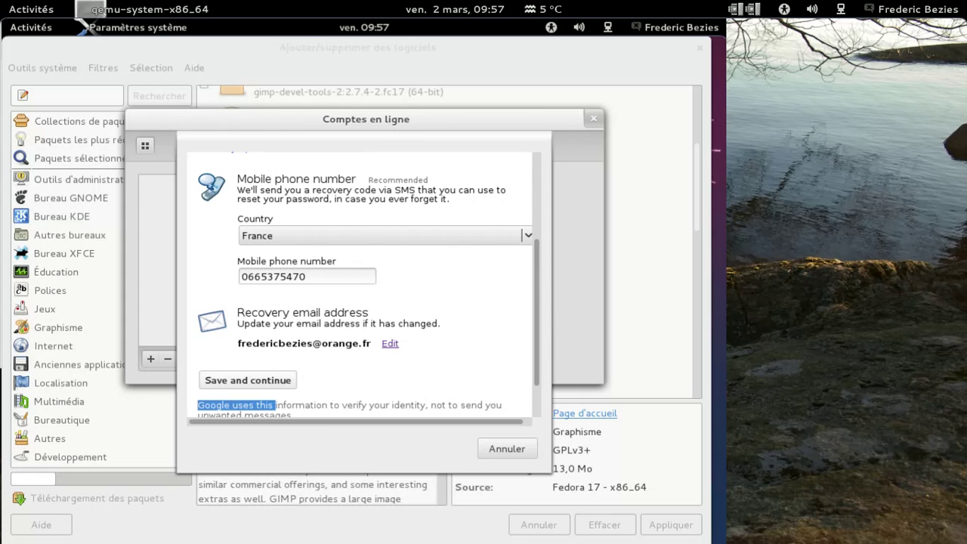
left_click(274, 376)
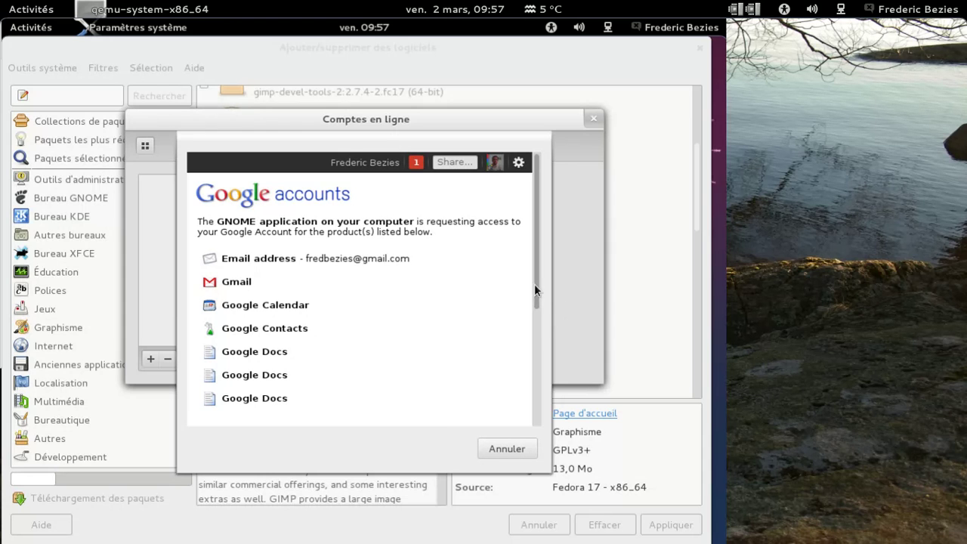
left_click(533, 415)
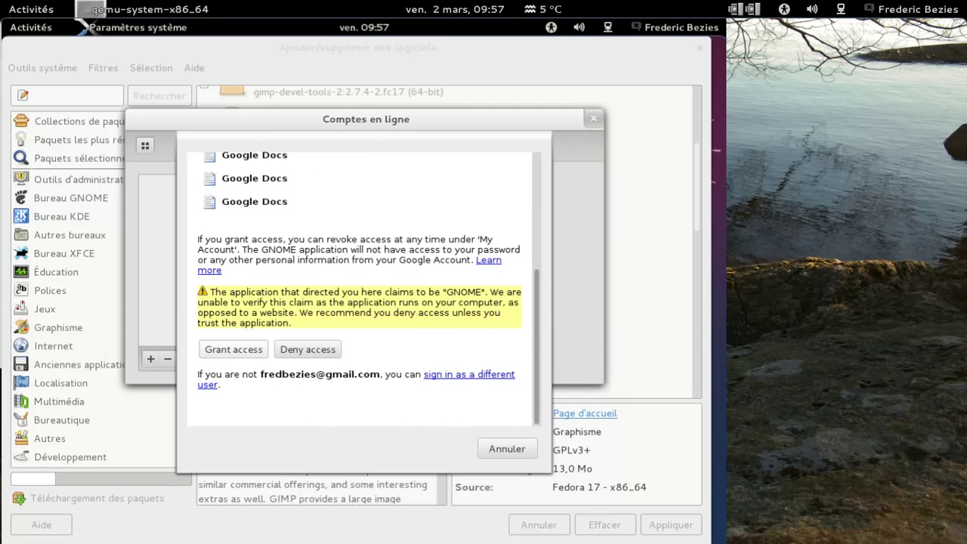
Grant GNOME access to the Google account, then close the online accounts settings
left_click(234, 349)
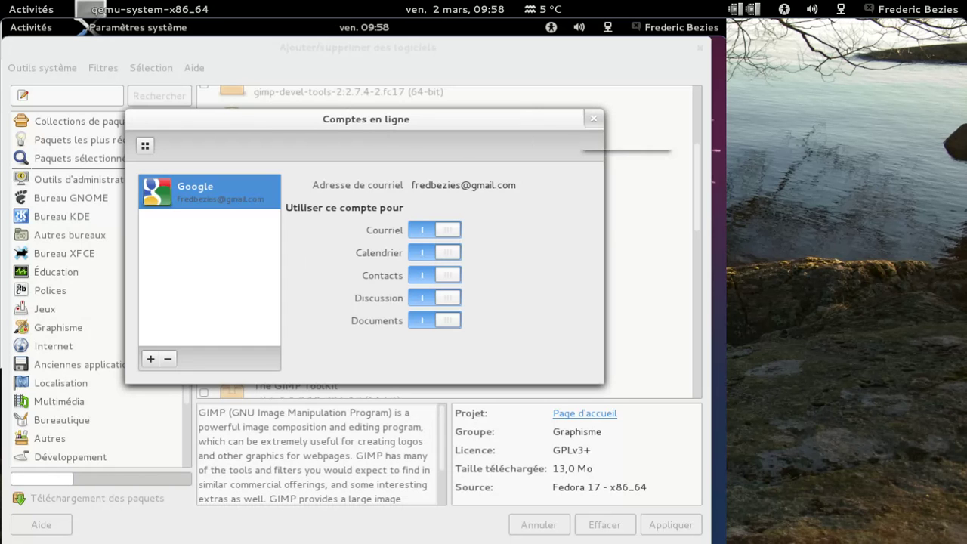
left_click(593, 119)
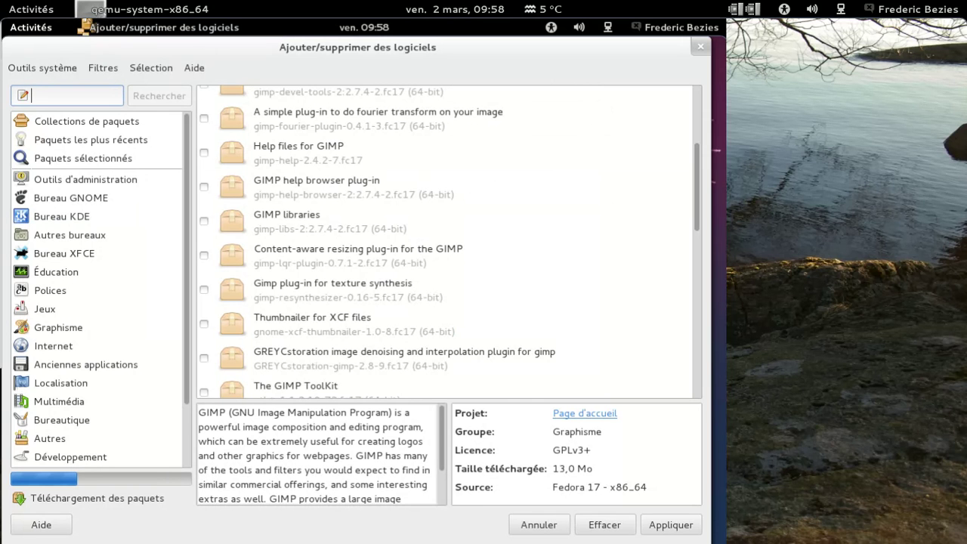
Show all installed applications in the Activities overview
left_click(11, 27)
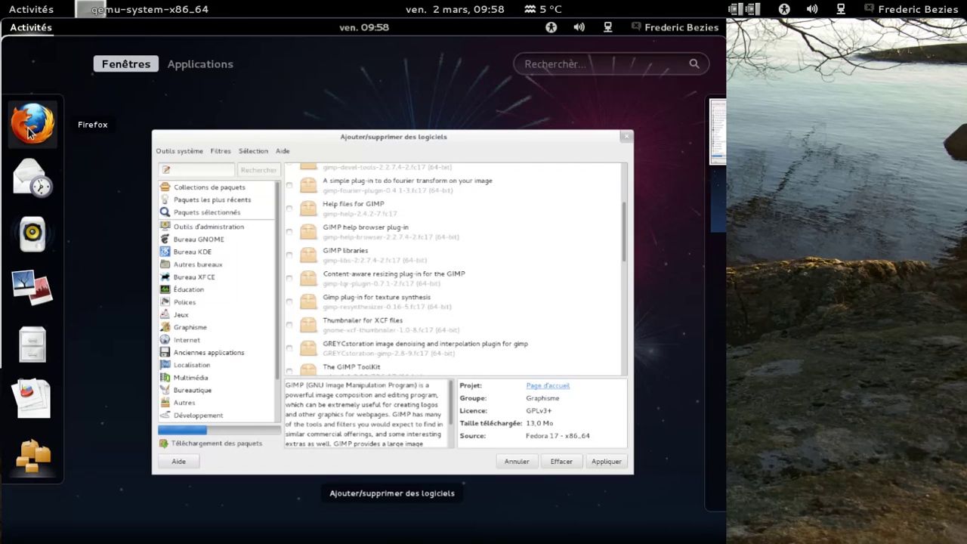
mouse_move(318, 148)
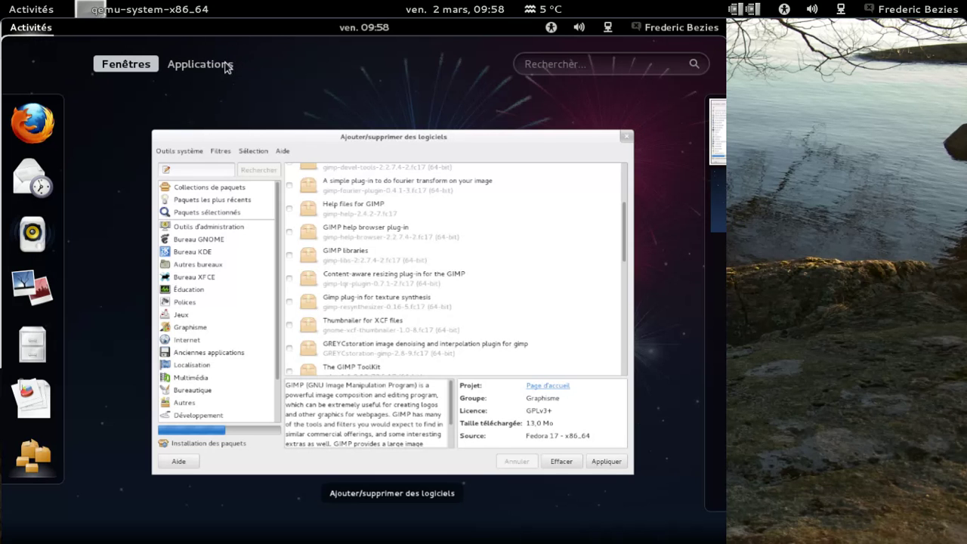
left_click(200, 64)
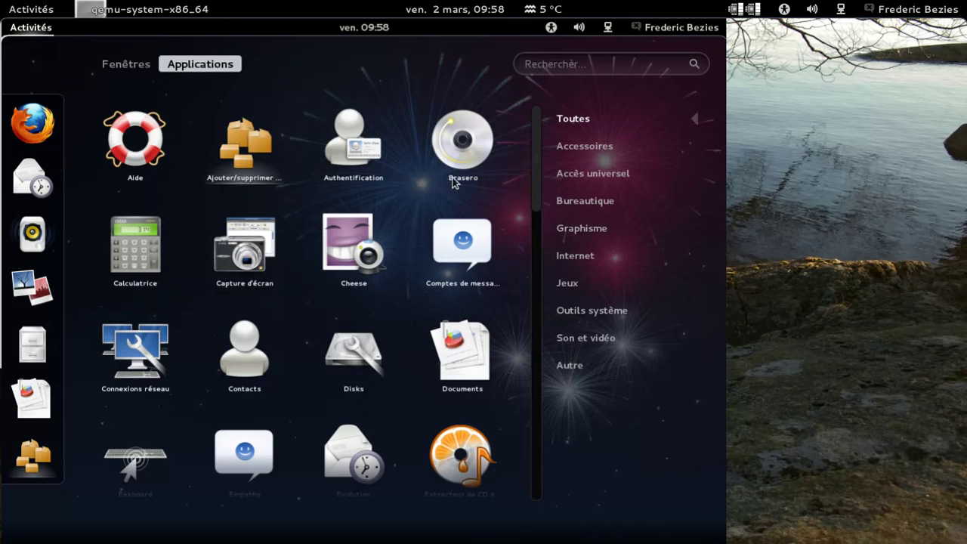
Browse each category from Accessories to Sound and Video, then launch Rhythmbox
left_click(563, 146)
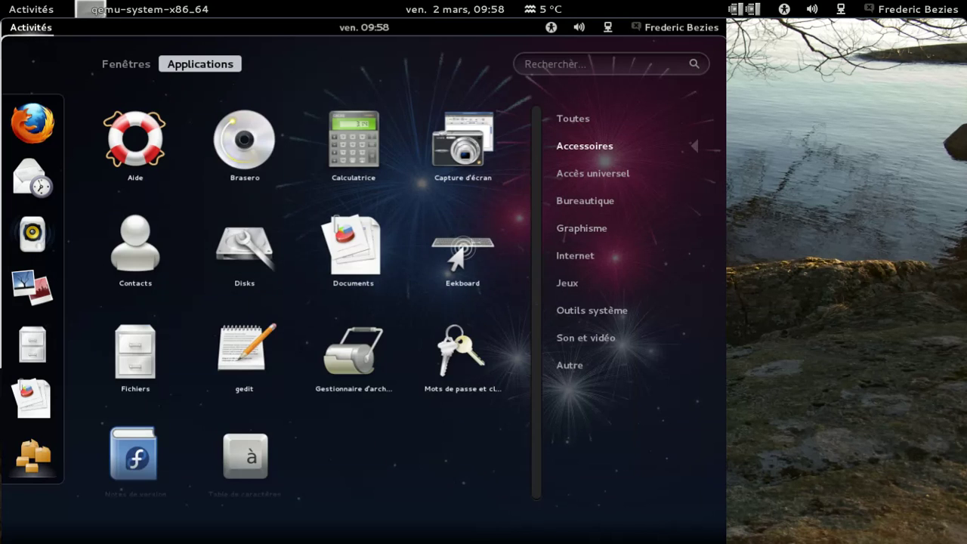
left_click(574, 174)
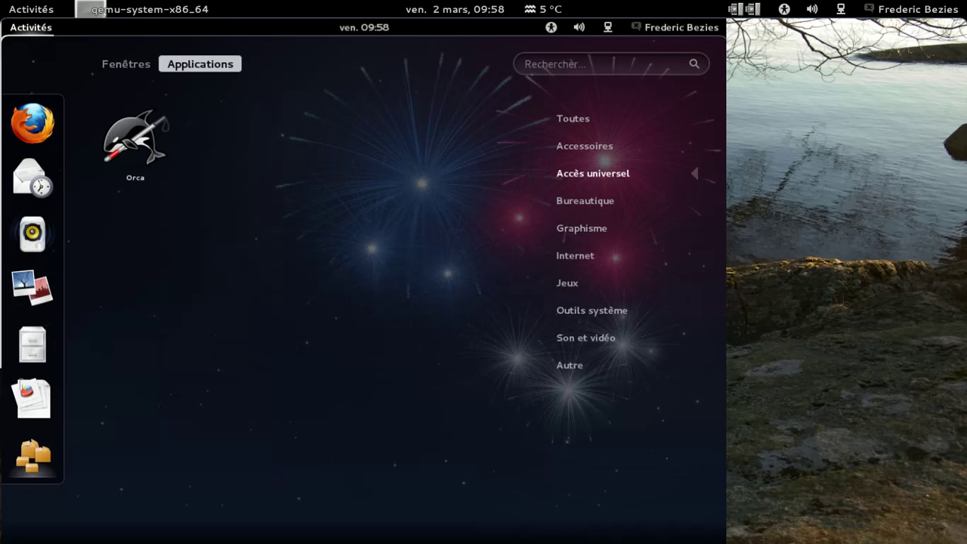
left_click(584, 200)
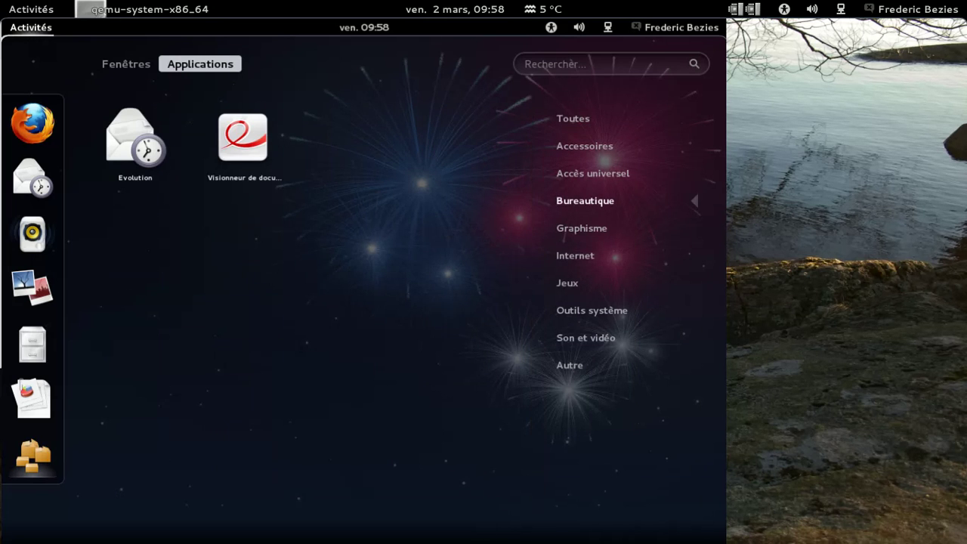
left_click(572, 229)
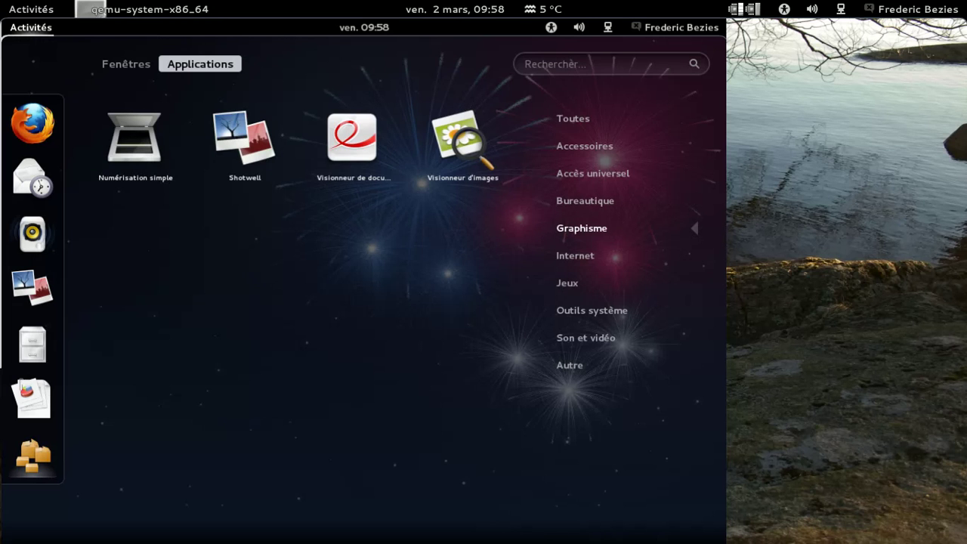
left_click(574, 256)
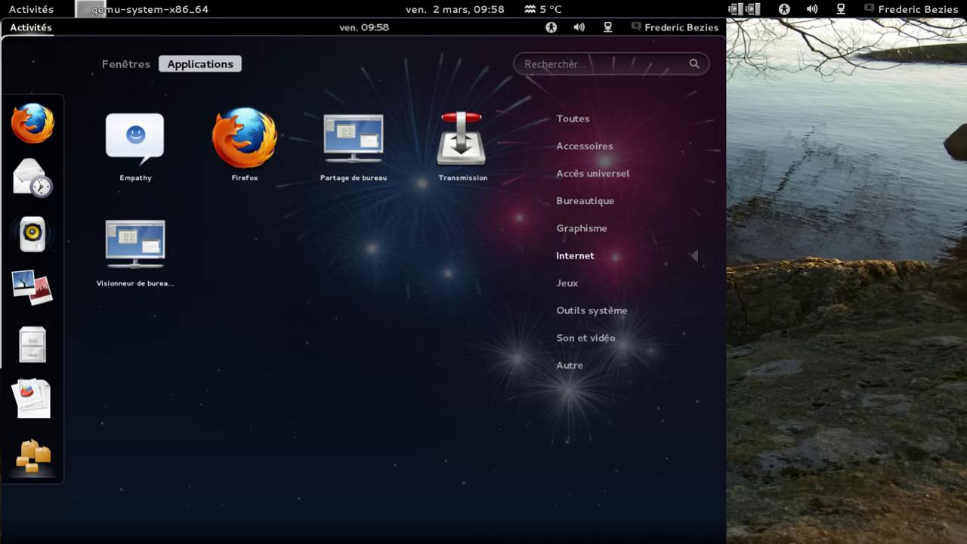
left_click(572, 282)
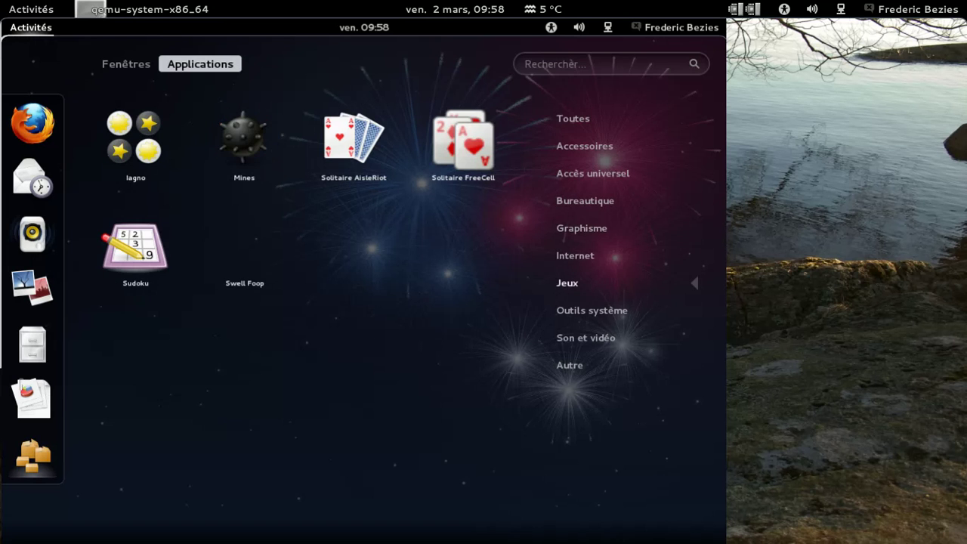
left_click(570, 311)
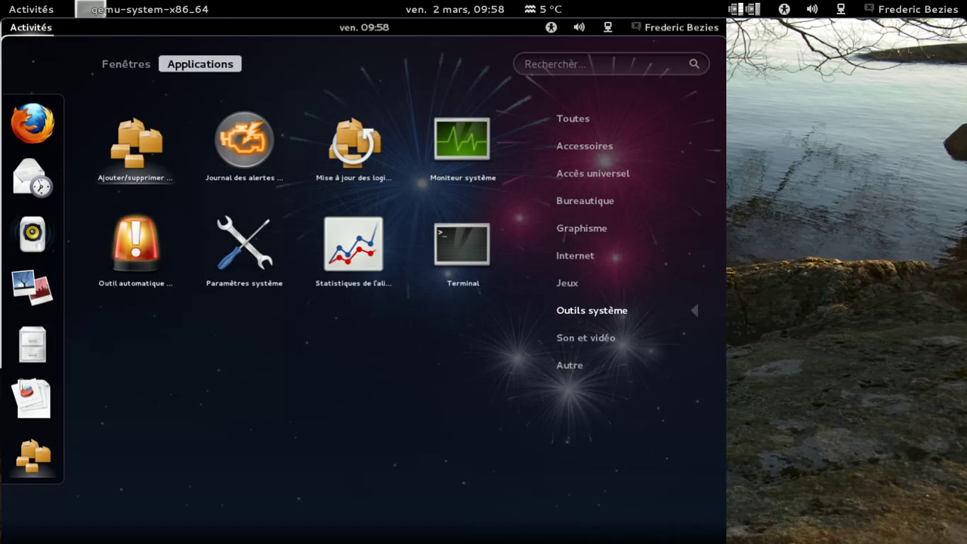
left_click(563, 337)
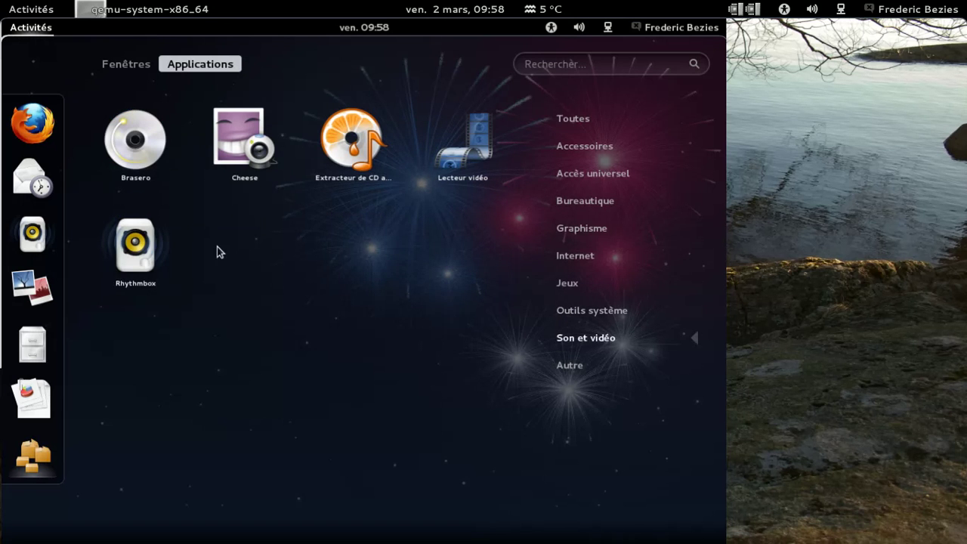
left_click(140, 250)
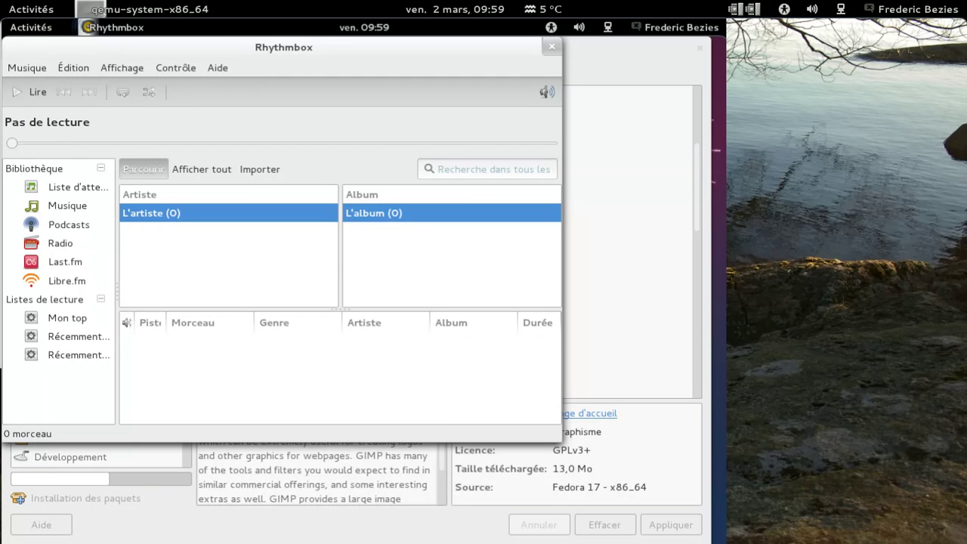
Confirm Rhythmbox is version 2.95 in its About box, then quit Rhythmbox
left_click(218, 67)
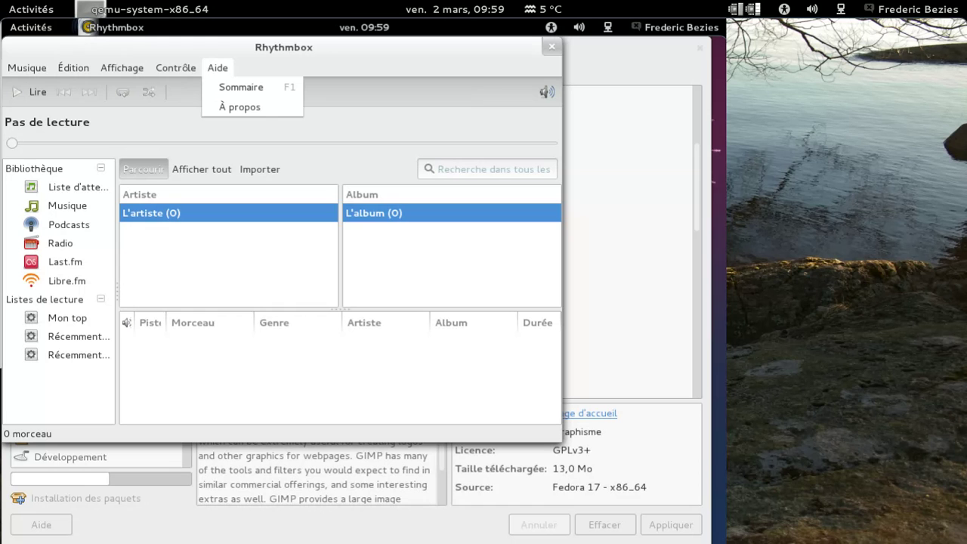
left_click(226, 105)
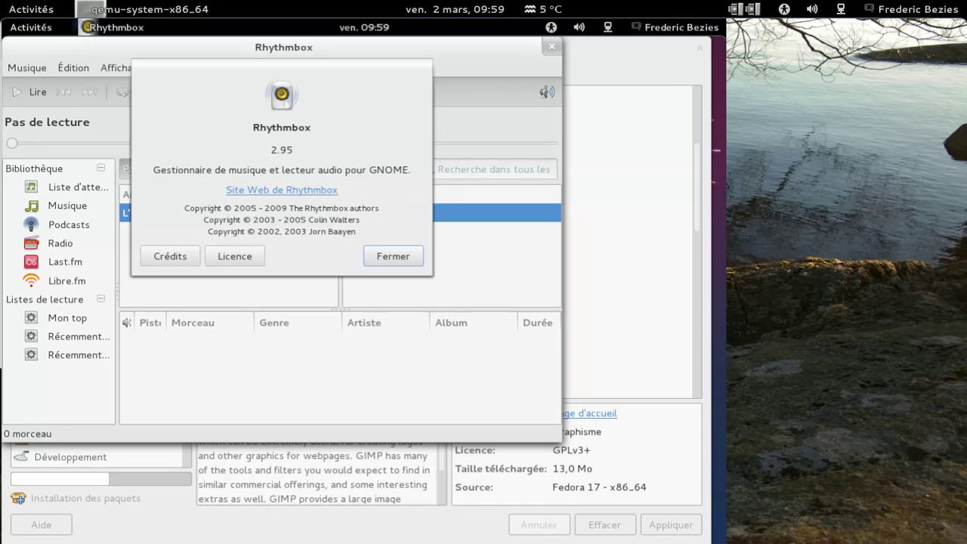
left_click(384, 256)
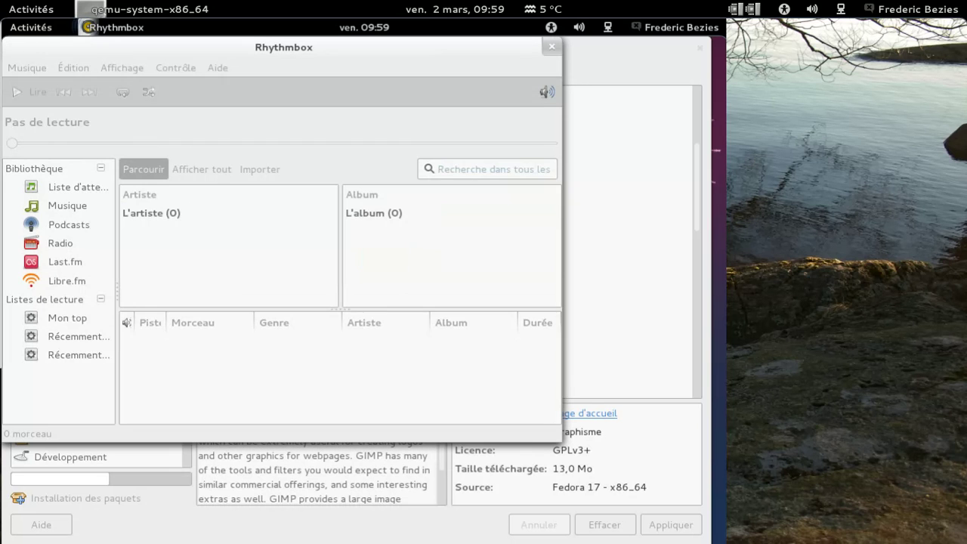
left_click(552, 46)
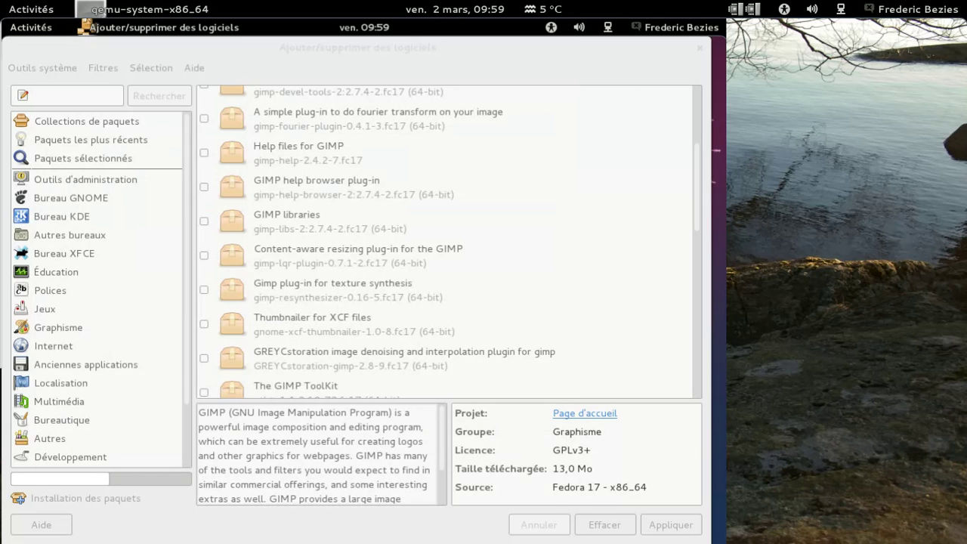
Focus the software installer, then launch the Files manager from the Activities dash
left_click(372, 54)
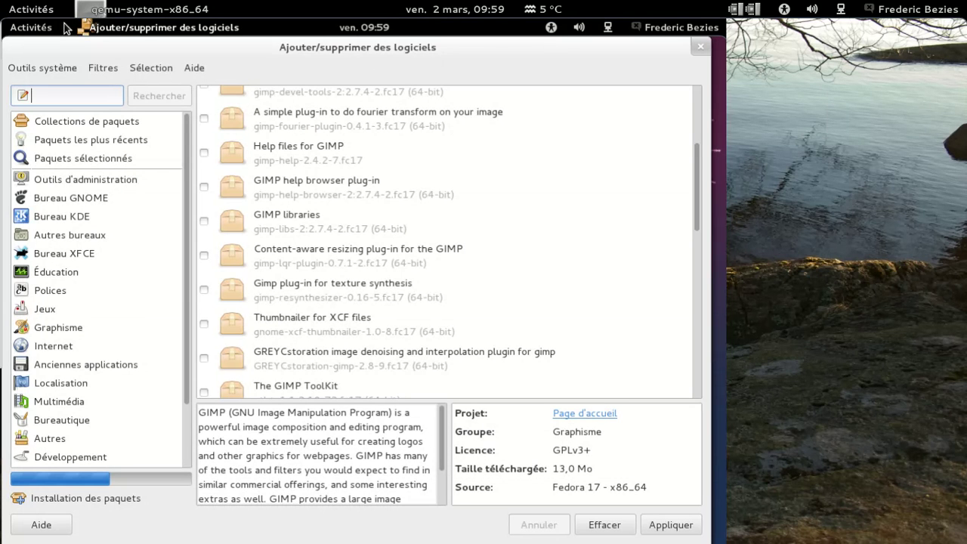
left_click(31, 27)
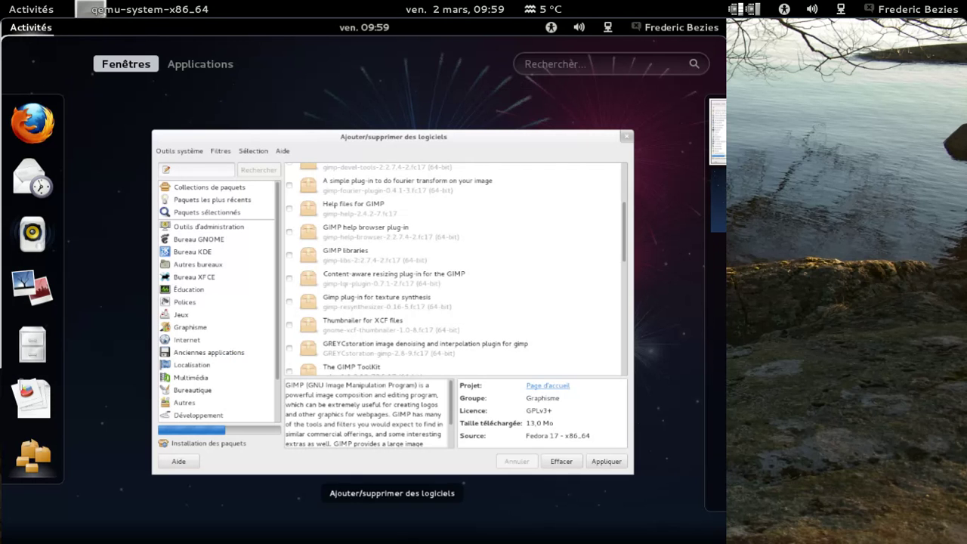
left_click(30, 341)
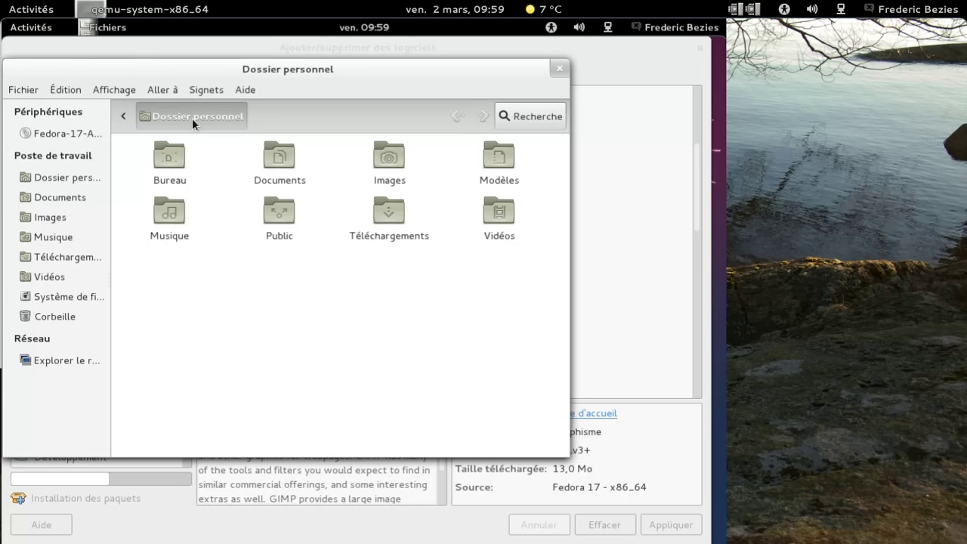
View and dismiss the Nautilus About information
left_click(249, 90)
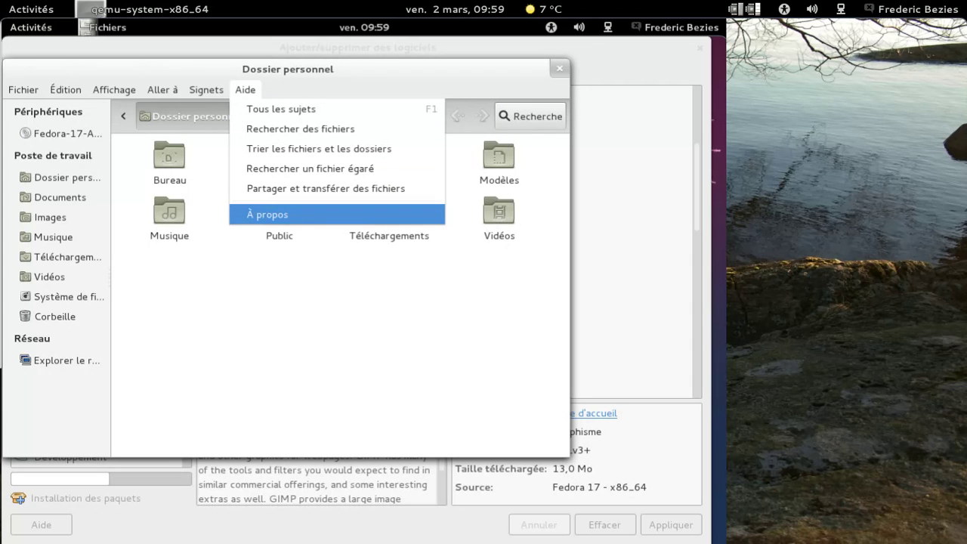
left_click(268, 215)
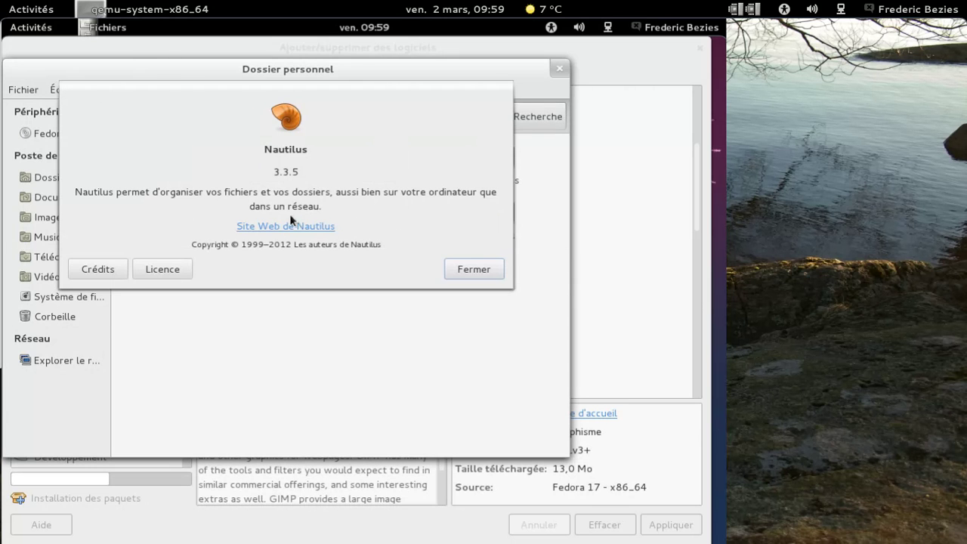
left_click(473, 269)
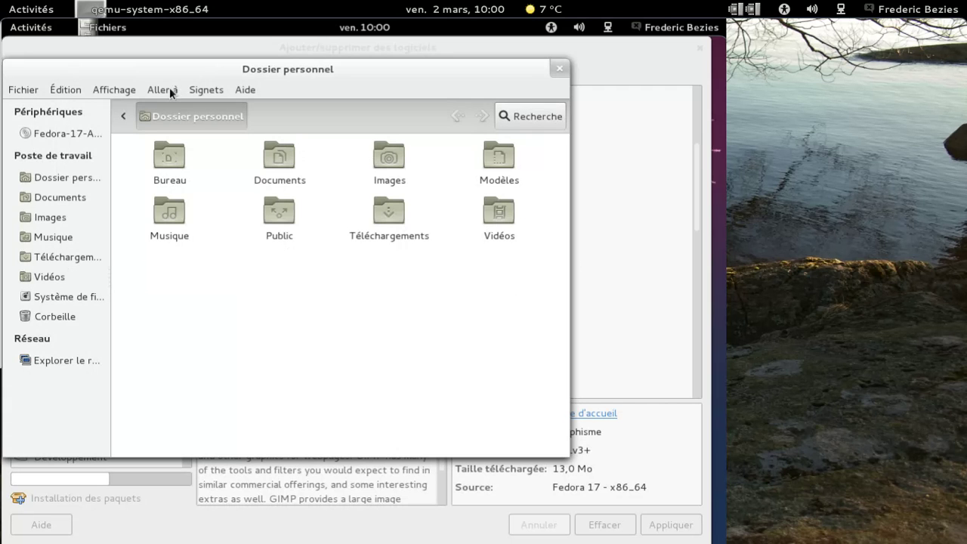
Look through the Aller à, Affichage and Édition menus, then close the home folder window
left_click(160, 90)
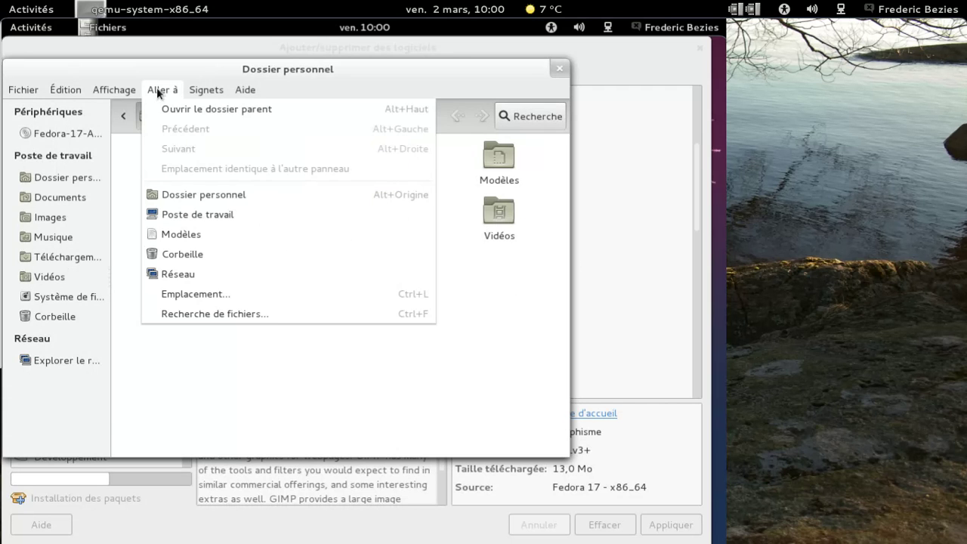
left_click(115, 90)
left_click(75, 90)
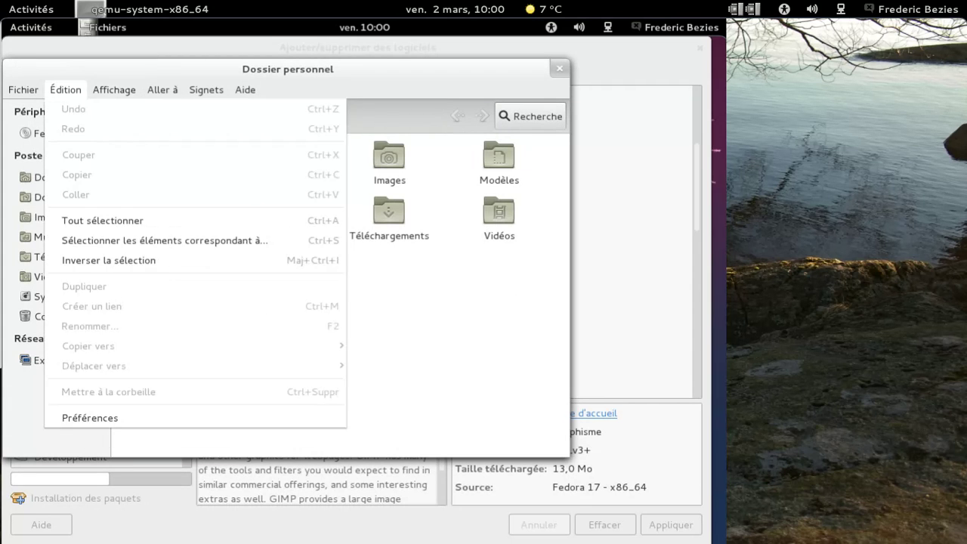
left_click(517, 323)
left_click(559, 68)
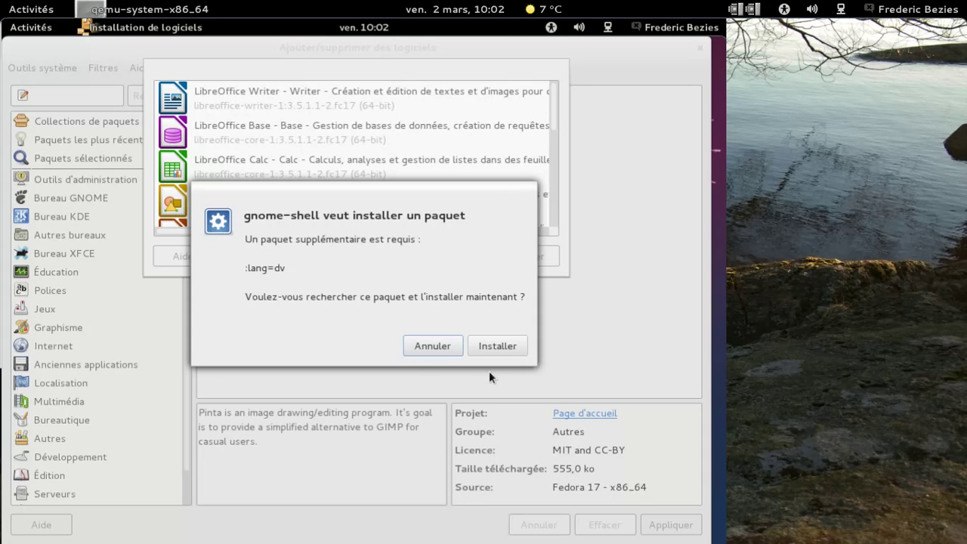
Install the extra language package, dismiss the LibreOffice launch list and close the software manager
left_click(487, 344)
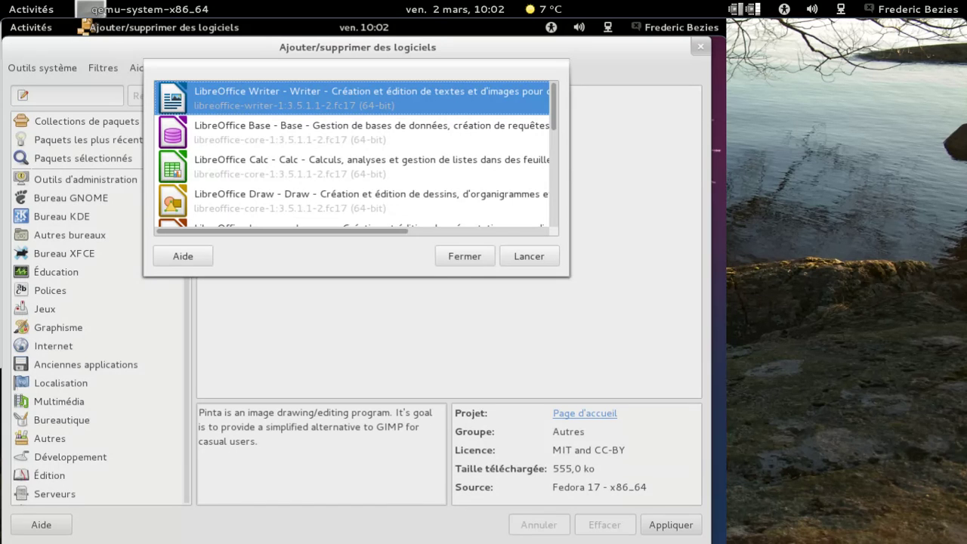
left_click(465, 256)
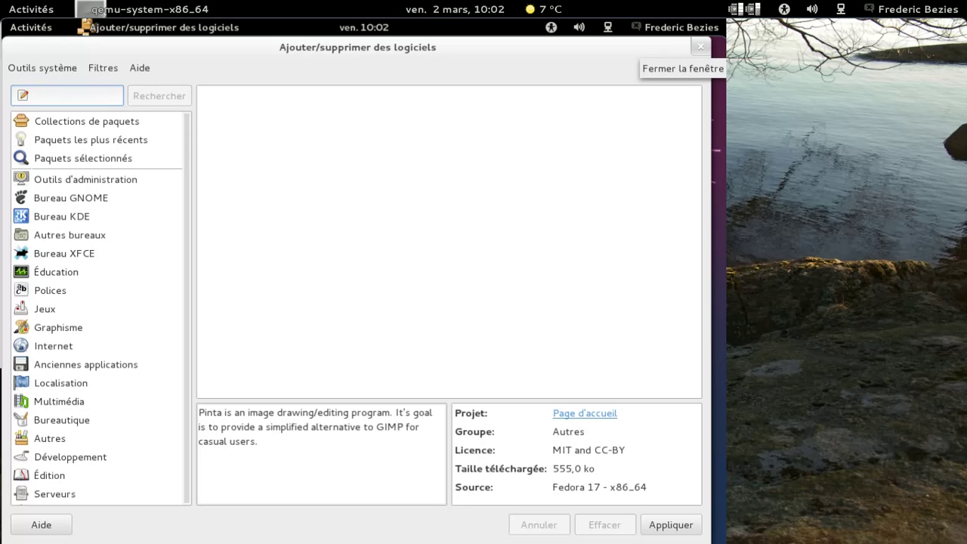
left_click(700, 47)
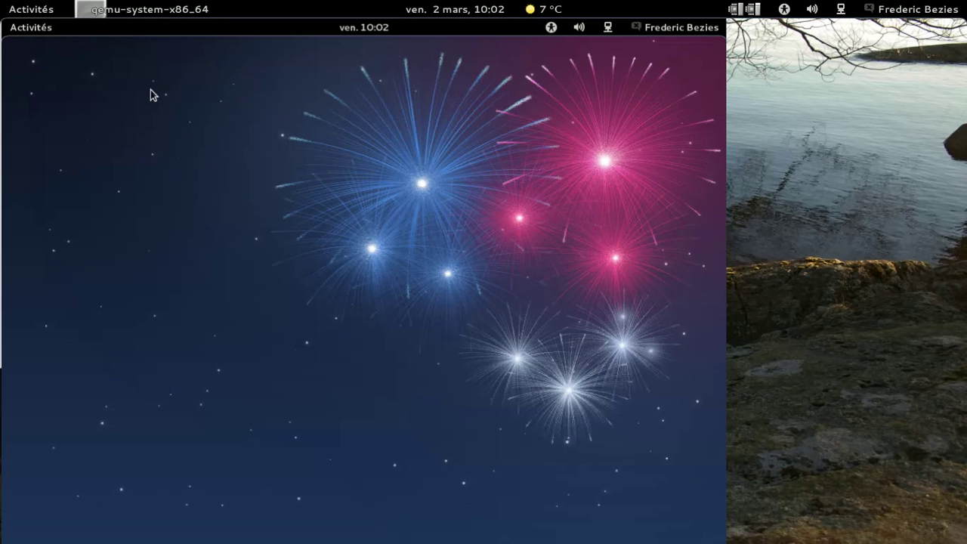
Launch Firefox from the Activities overview dash
left_click(45, 35)
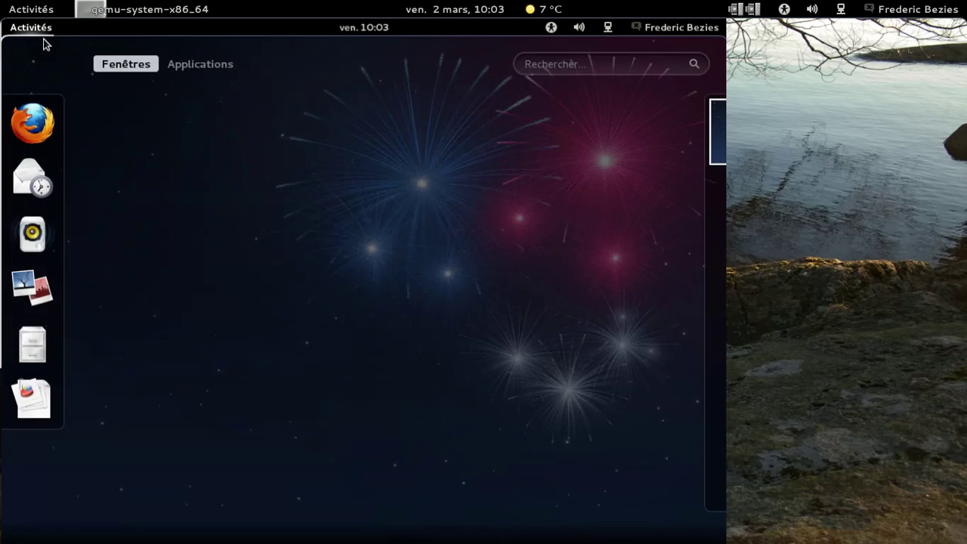
left_click(33, 124)
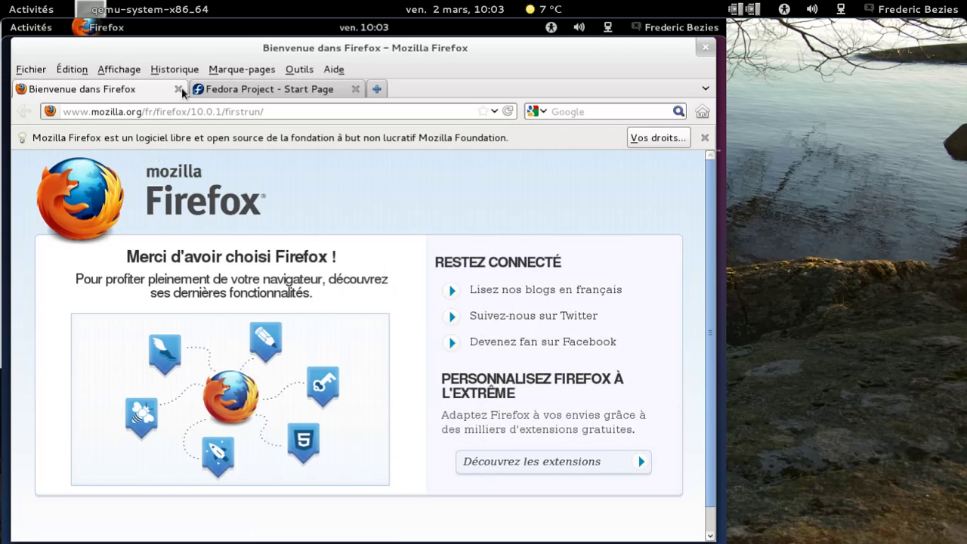
Close the welcome tab and confirm Firefox is version 10.0.1 in its About box
left_click(179, 90)
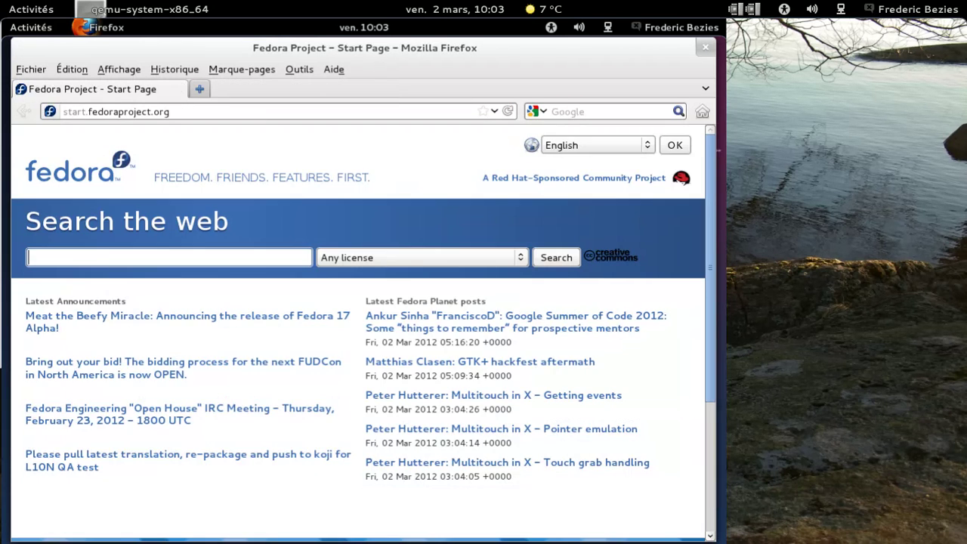
left_click(327, 70)
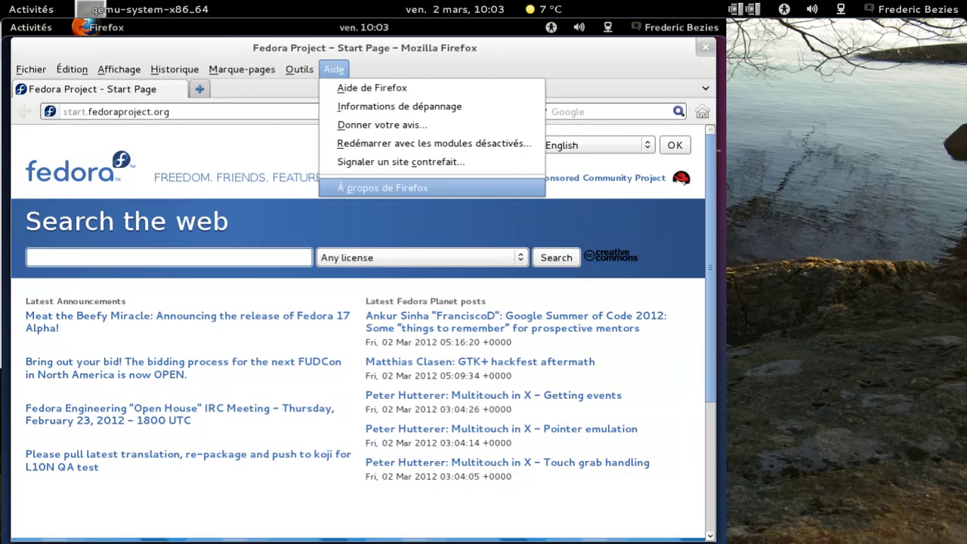
left_click(383, 188)
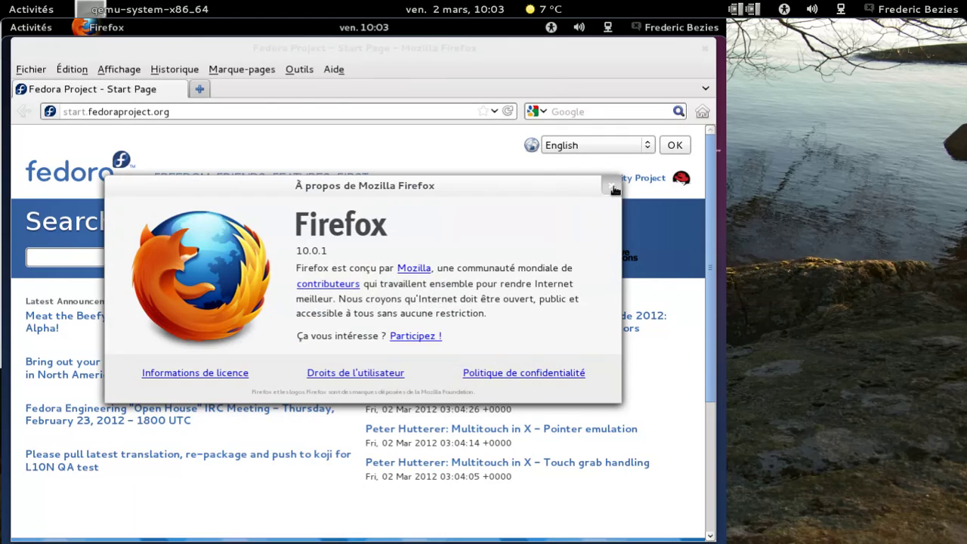
left_click(611, 186)
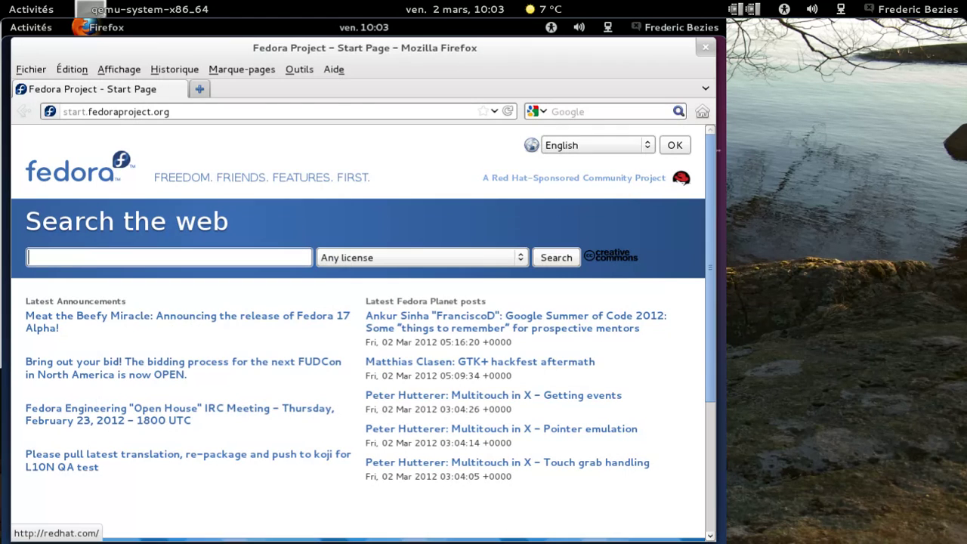
Focus the address bar and web search box in turn, ending in the address bar
left_click(270, 112)
left_click(610, 112)
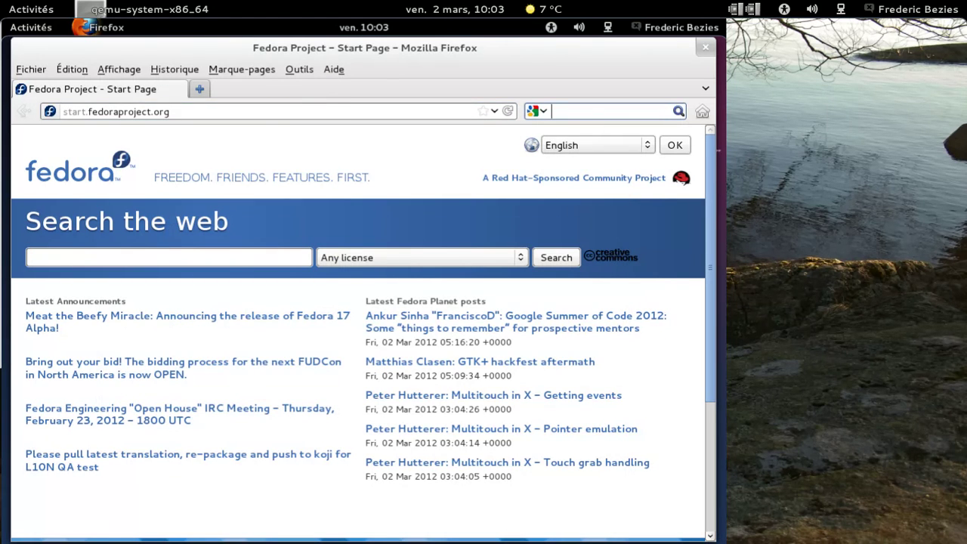
left_click(348, 112)
Search the web for 'rpm fusion' and open the RPM Fusion homepage at rpmfusion.org
key("ctrl+a")
type("rpm fusion")
key("Return")
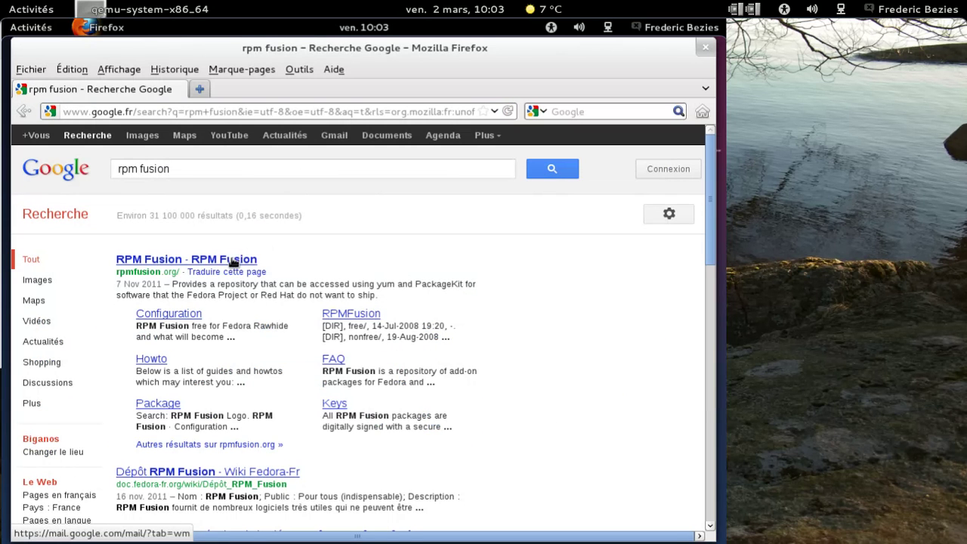
left_click(233, 261)
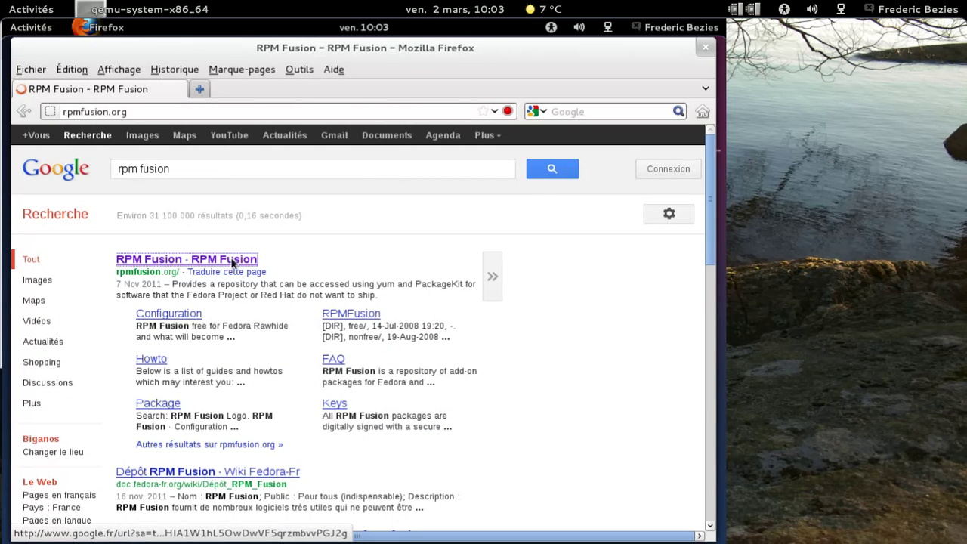
Launch LibreOffice Writer from the Bureautique category of the Applications view
mouse_move(6, 23)
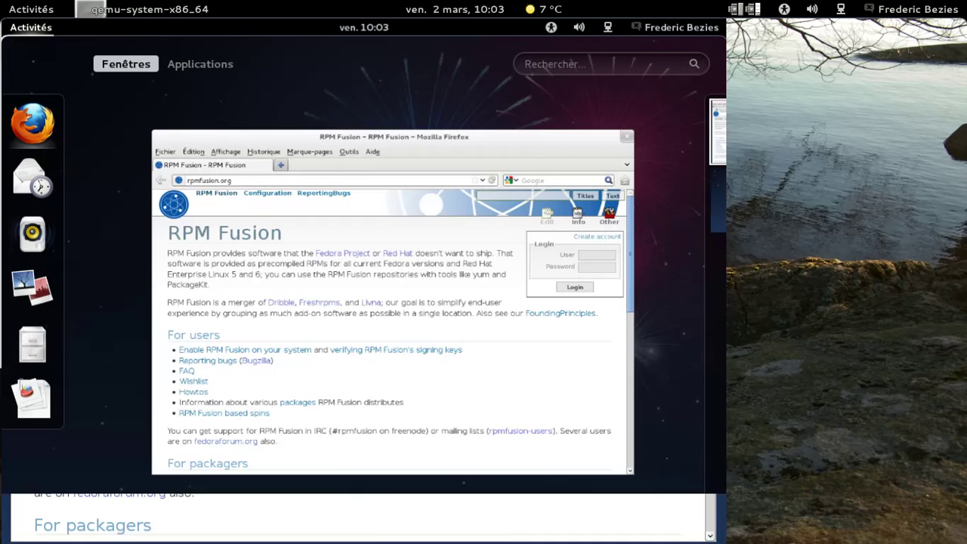
left_click(201, 65)
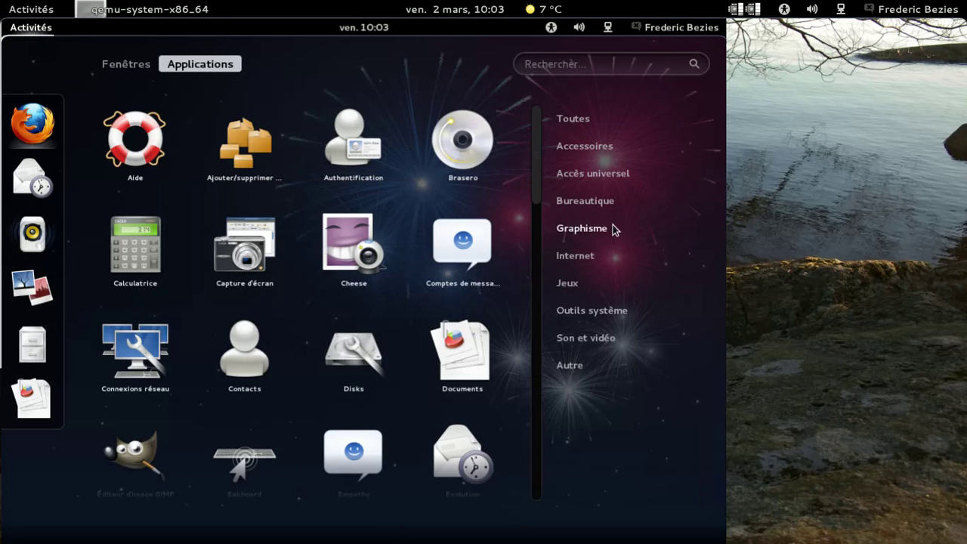
left_click(610, 204)
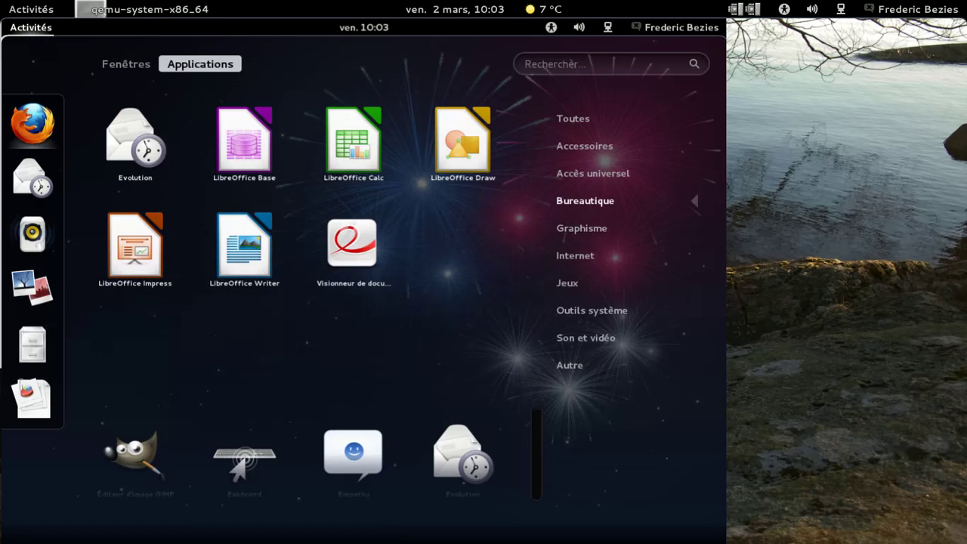
left_click(239, 249)
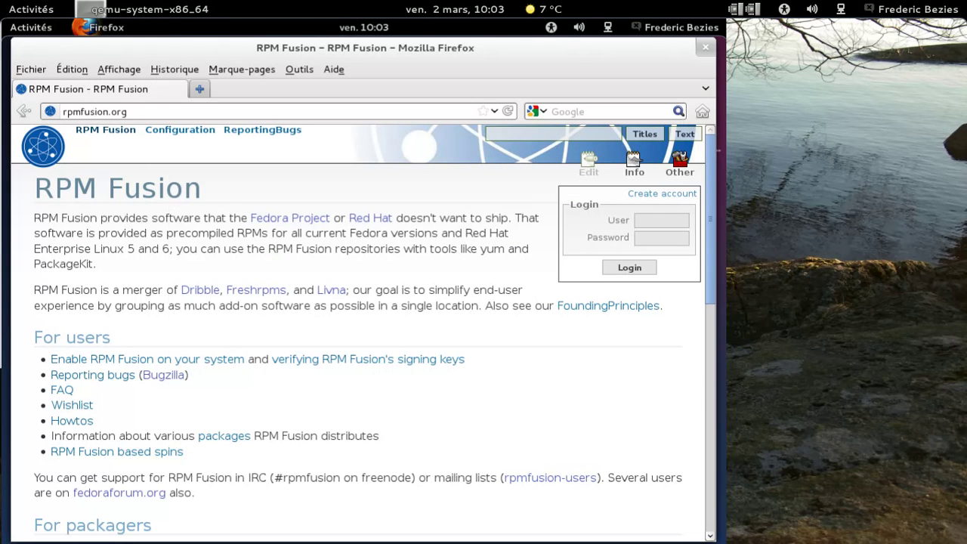
Follow the 'Enable RPM Fusion on your system' link and scroll down the Configuration page
left_click(226, 361)
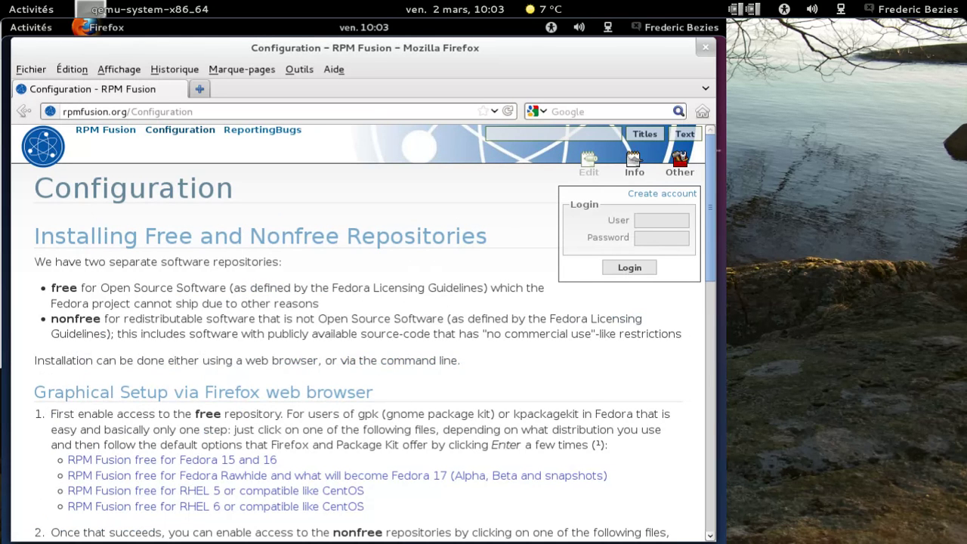
scroll(404, 416, "down", 1)
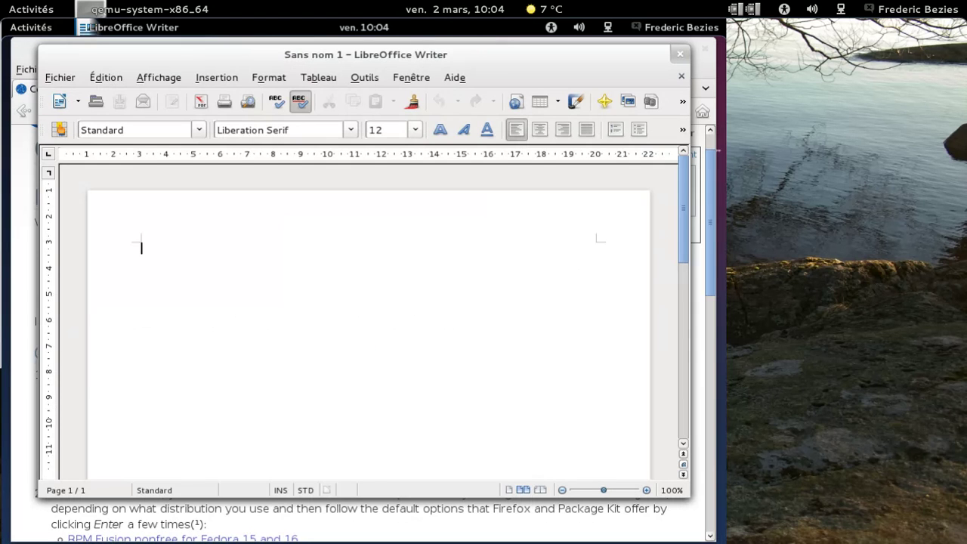
Confirm LibreOffice version 3.5.1.1 in Aide > À propos, then close the blank Writer document
left_click(456, 77)
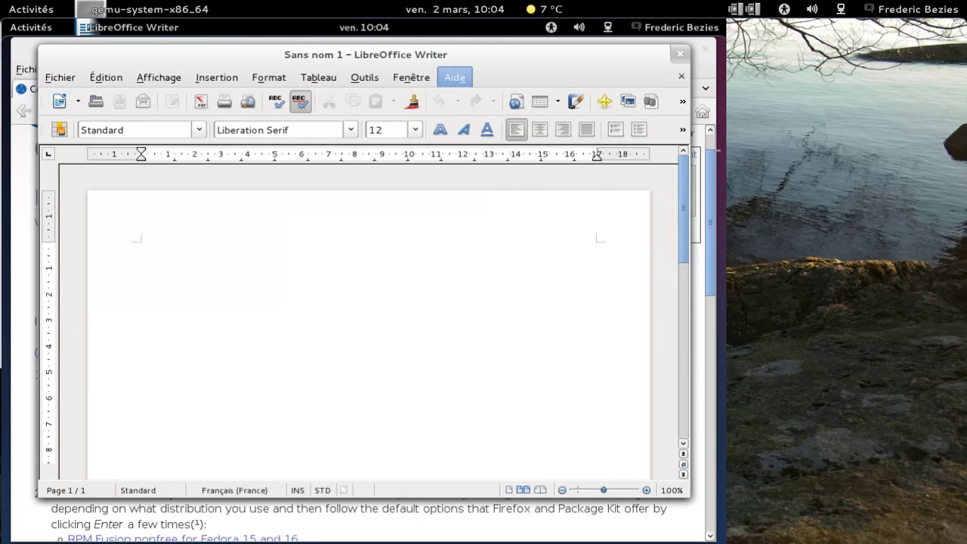
left_click(470, 191)
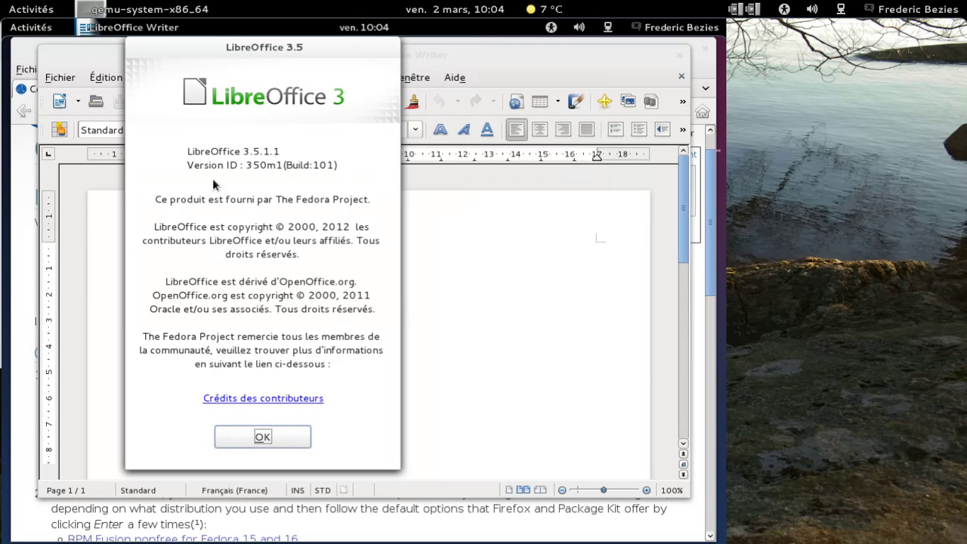
left_click(260, 436)
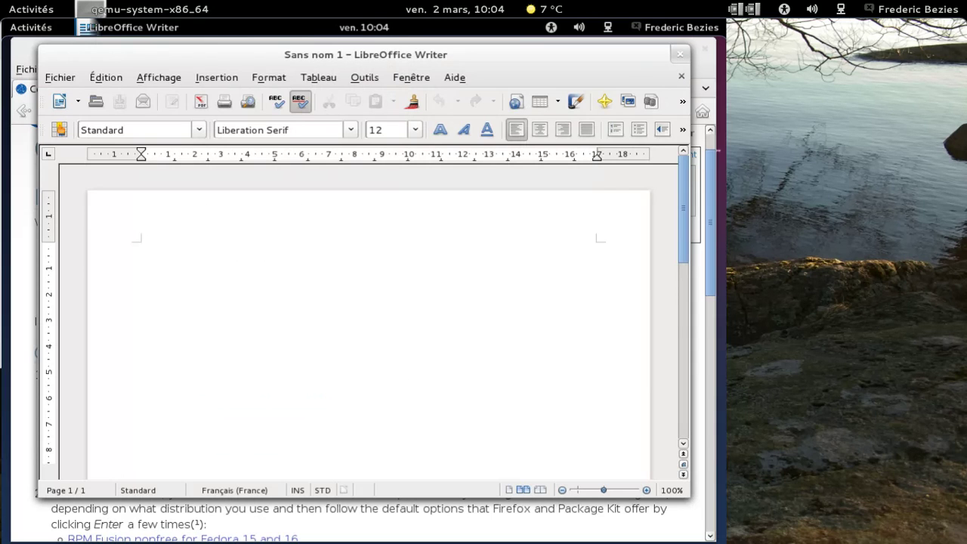
left_click(680, 54)
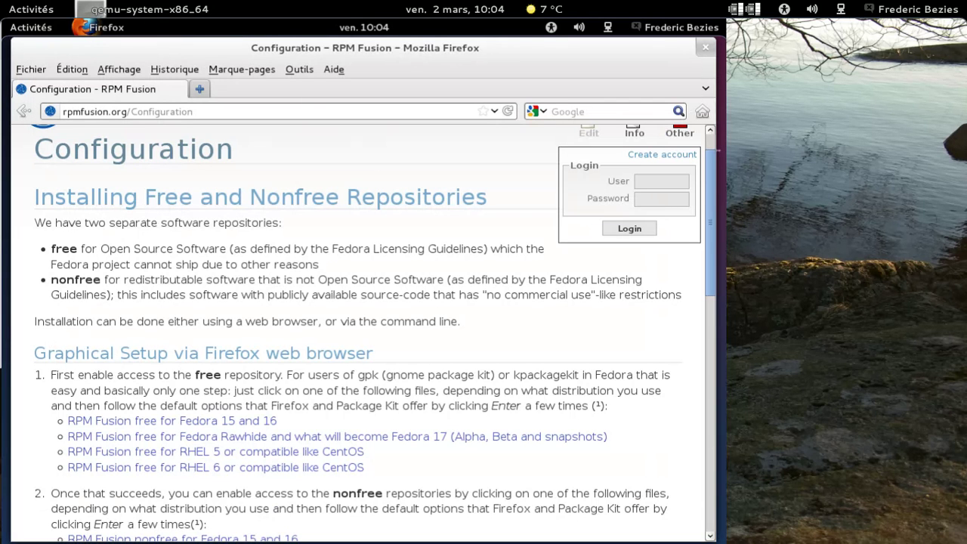
Download the RPM Fusion free release package for Rawhide and open it with the software installer
left_click(260, 422)
left_click(269, 440)
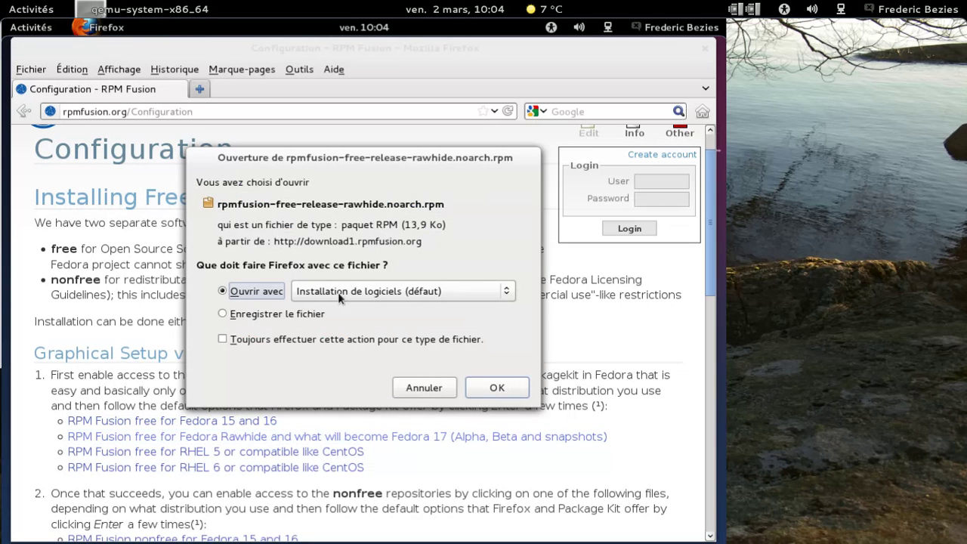
left_click(496, 388)
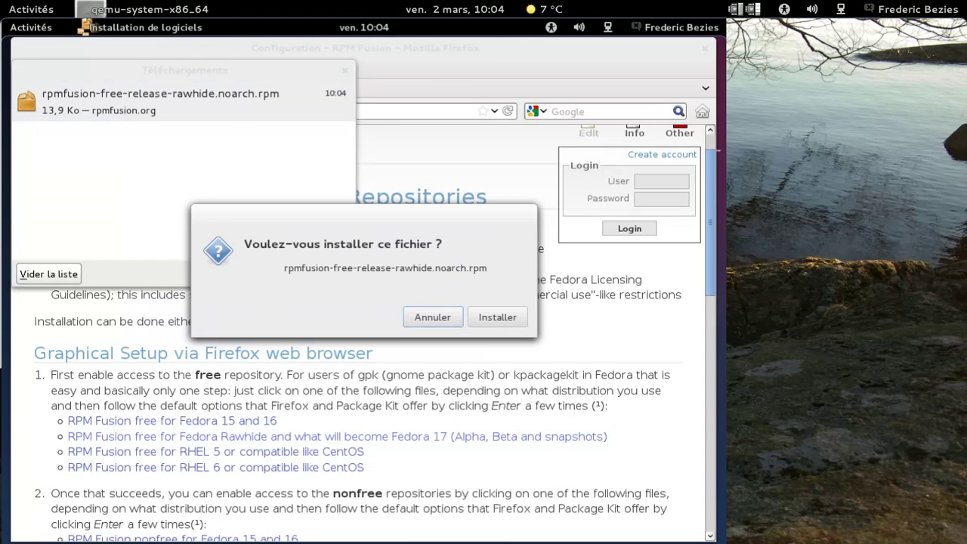
Install rpmfusion-free-release-rawhide.noarch.rpm, entering the admin password to authorise it
left_click(497, 318)
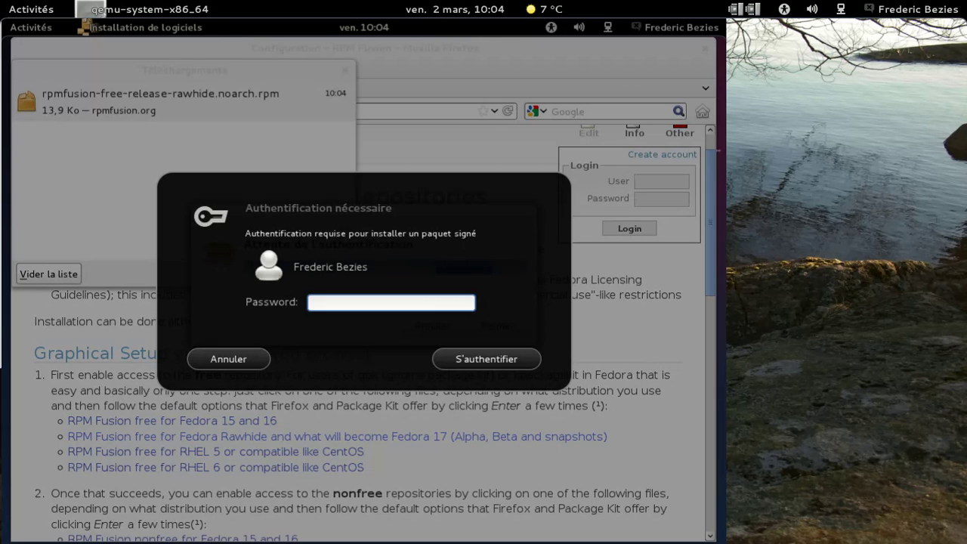
type("•••••••••")
key("Return")
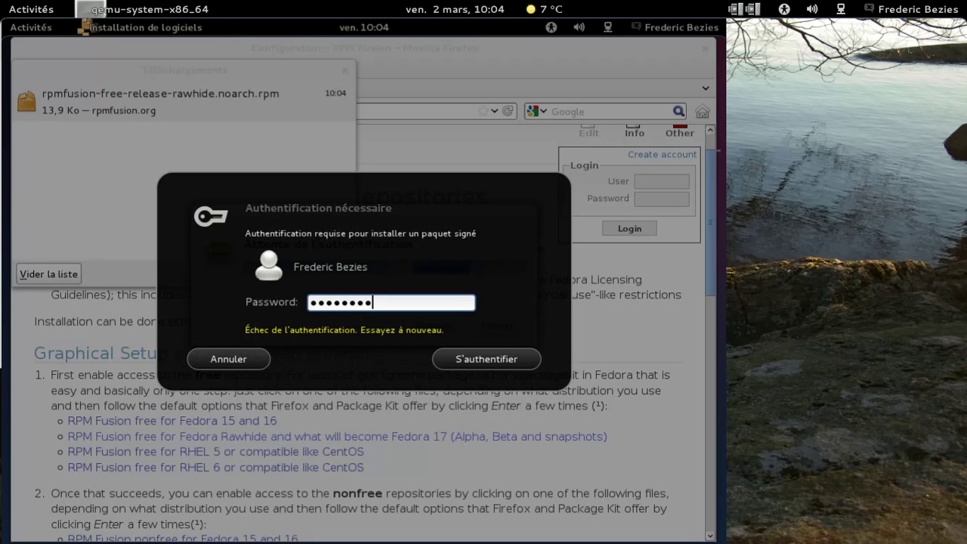
key("Return")
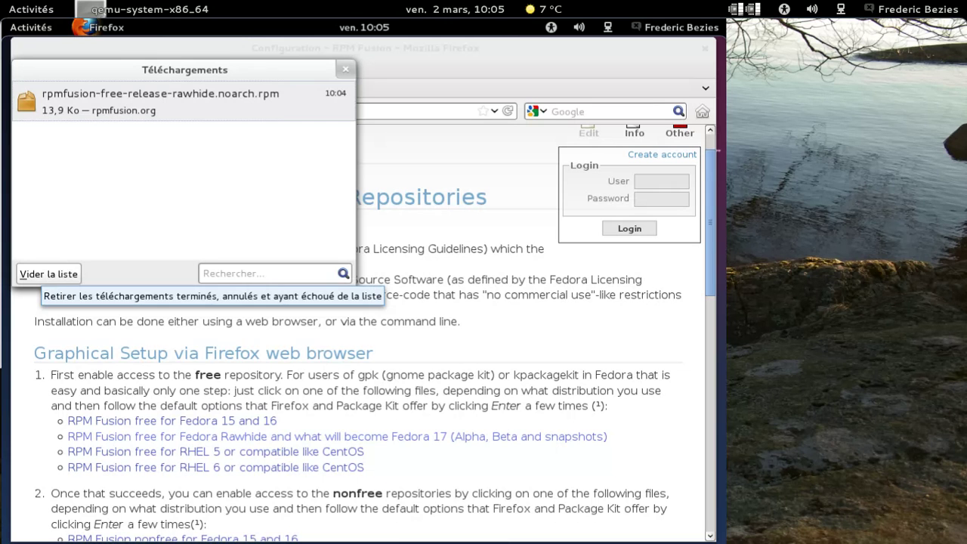
Clear the downloads list, then download and install rpmfusion-nonfree-release-rawhide.noarch.rpm
left_click(48, 274)
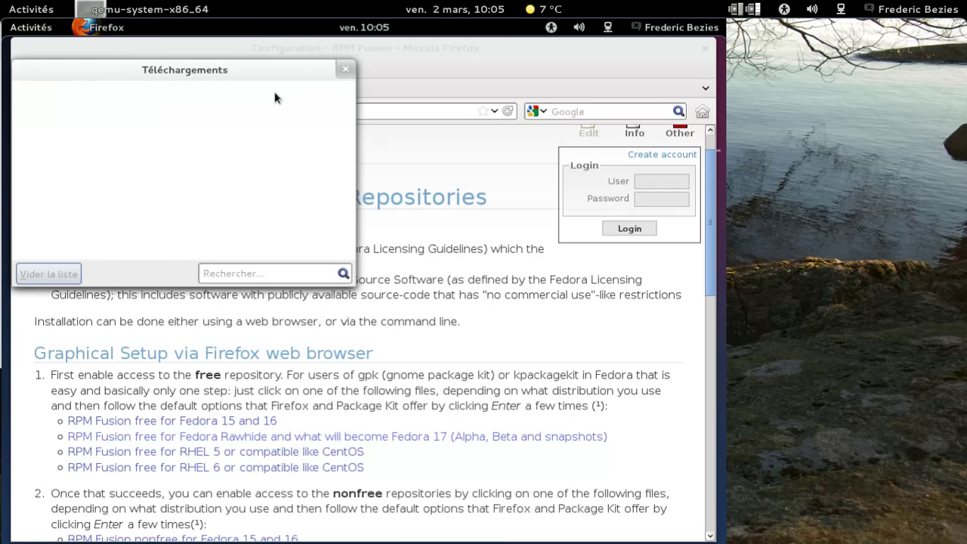
left_click(345, 70)
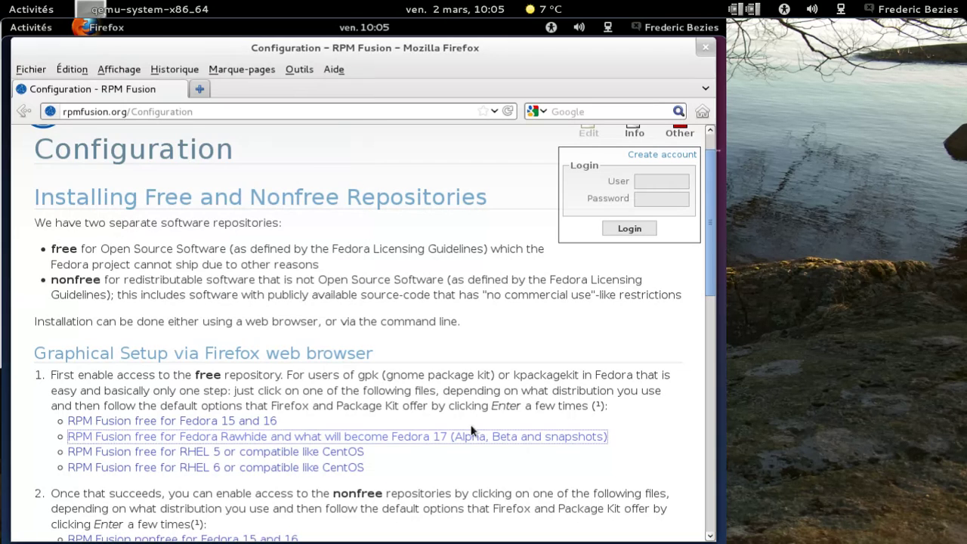
scroll(374, 333, "down", 2)
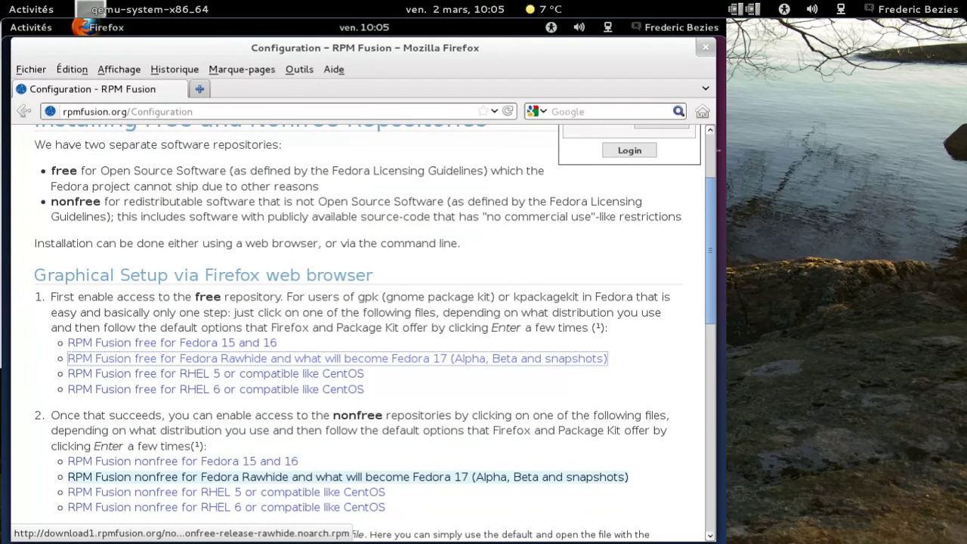
left_click(290, 476)
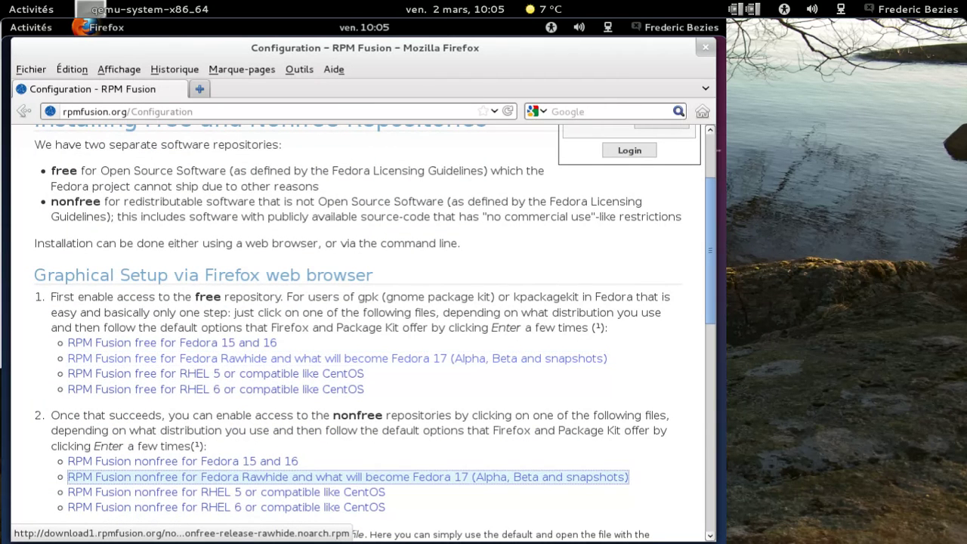
left_click(495, 390)
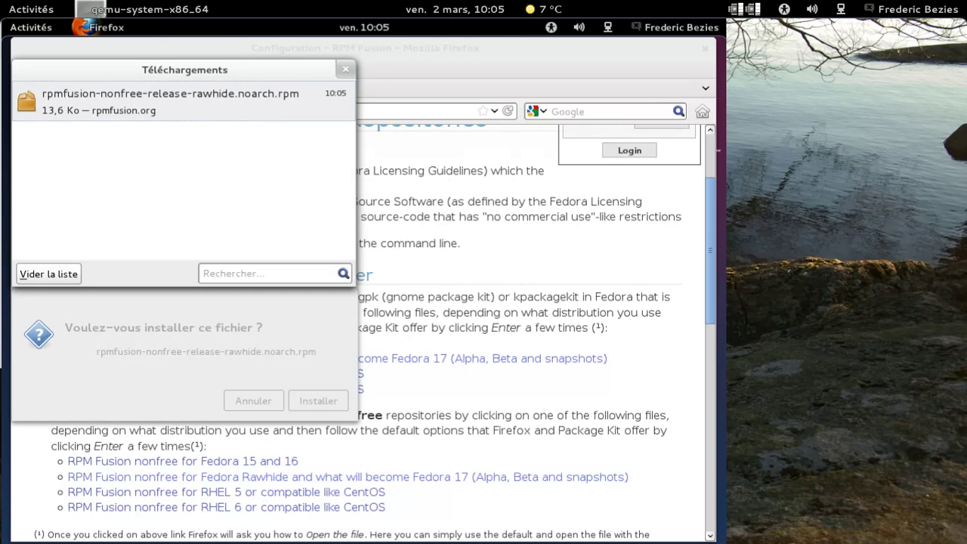
left_click(318, 400)
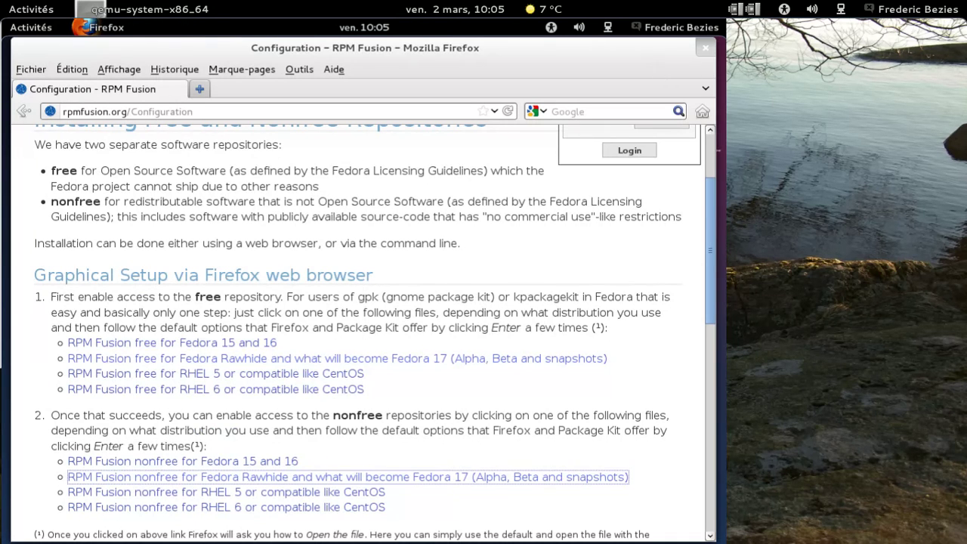
Close Firefox and start Ajouter/supprimer des logiciels from the Activités Applications grid
left_click(705, 47)
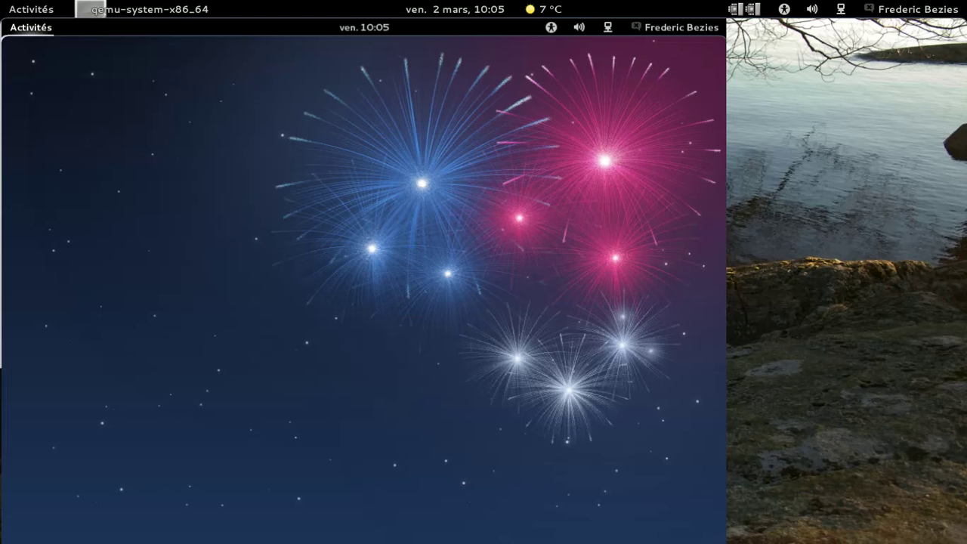
left_click(40, 29)
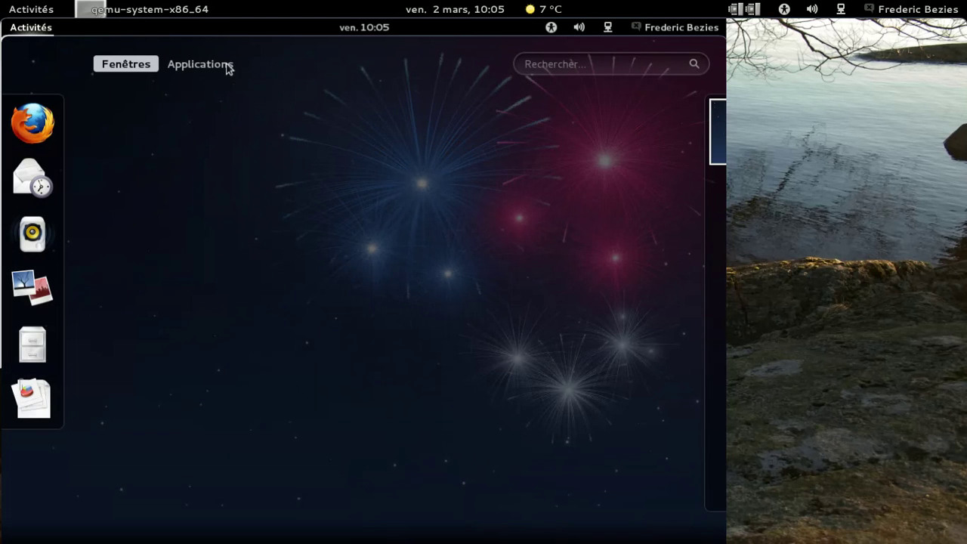
left_click(227, 65)
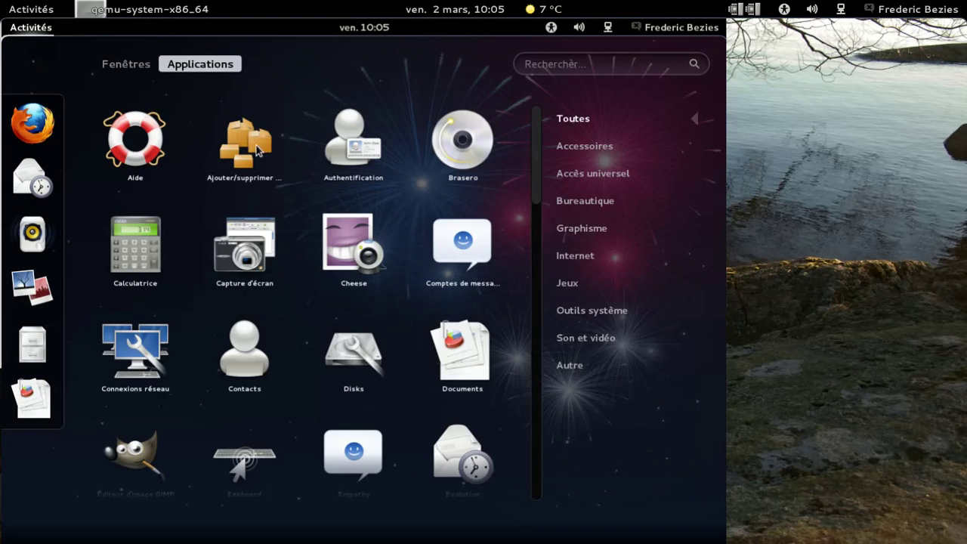
left_click(241, 152)
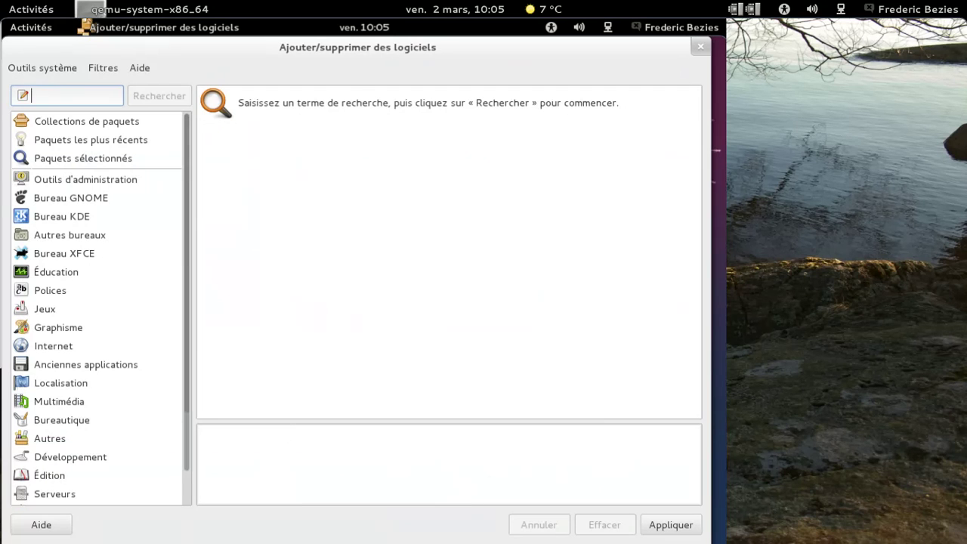
Open Outils système > Sources des logiciels after looking through the Filtres menu
left_click(103, 67)
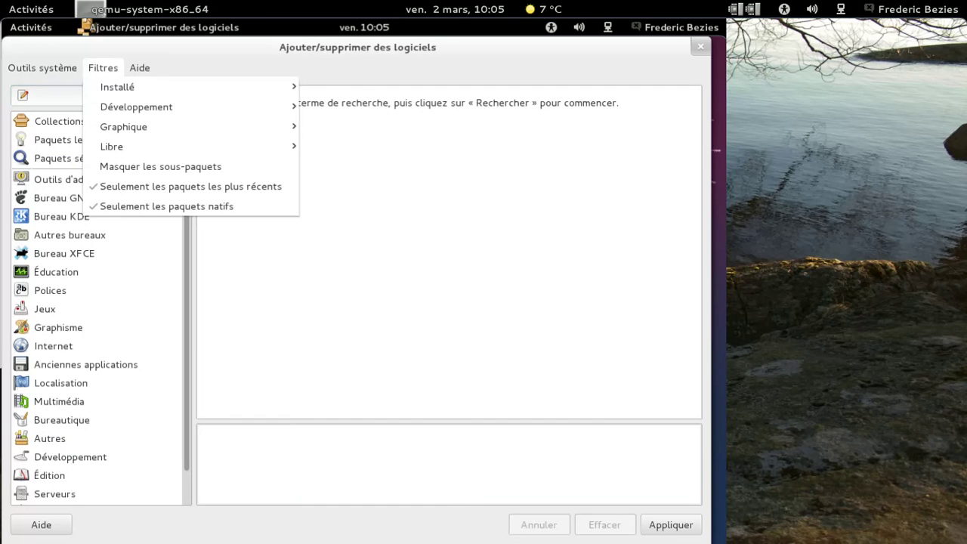
mouse_move(110, 86)
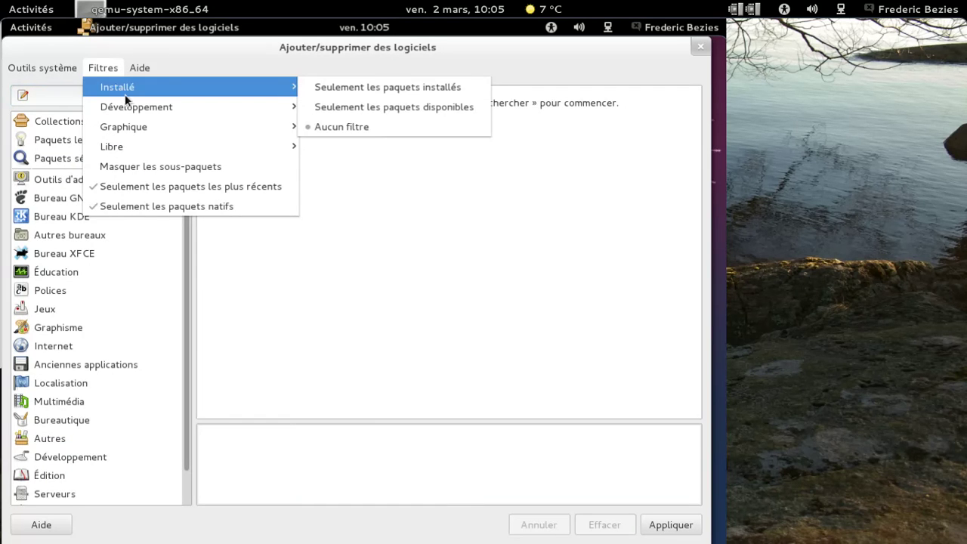
left_click(25, 68)
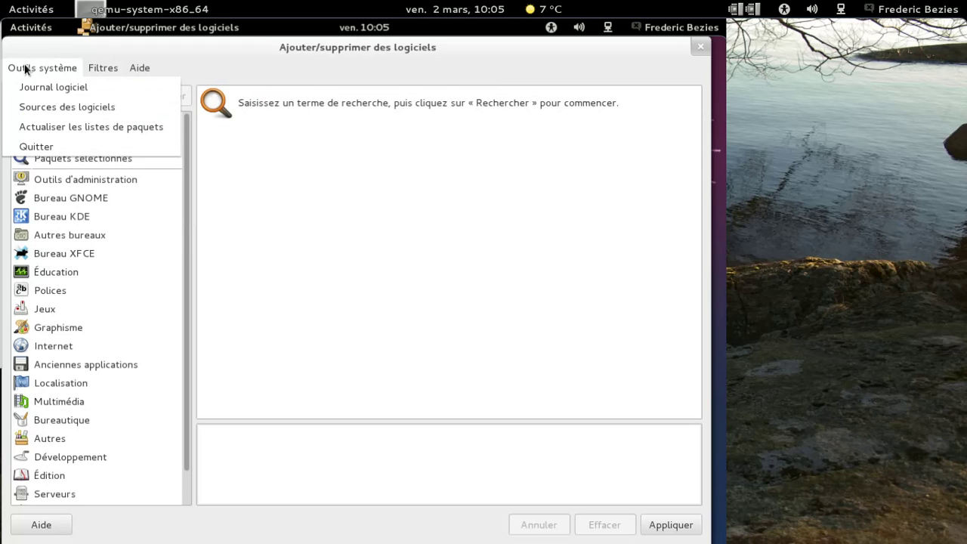
left_click(64, 106)
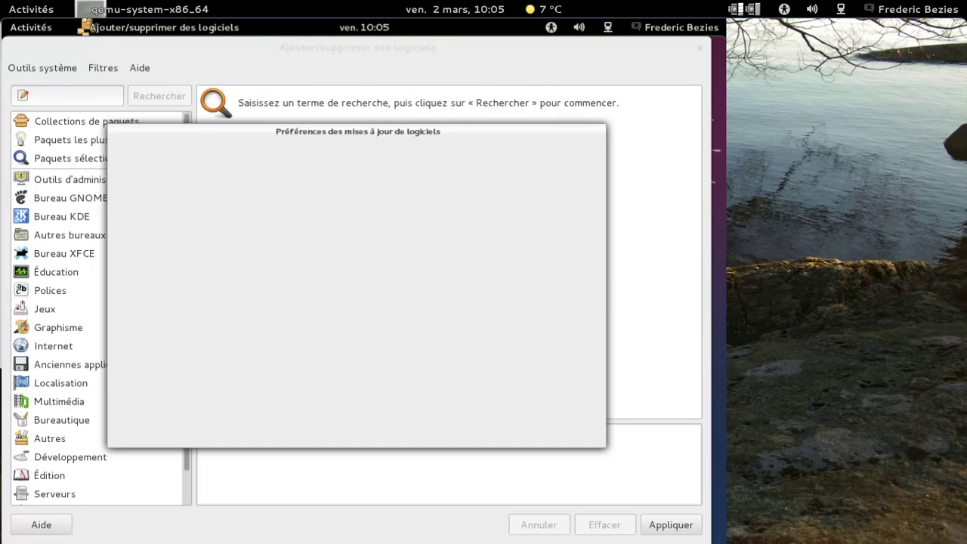
Enable the RPM Fusion for Fedora 17 - Free source, authenticating with the admin password
left_click(279, 163)
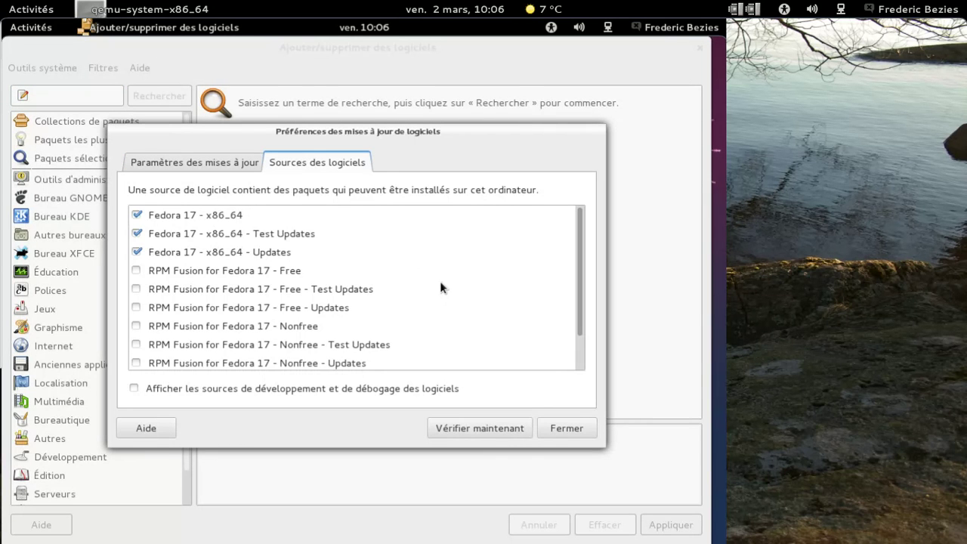
left_click(144, 269)
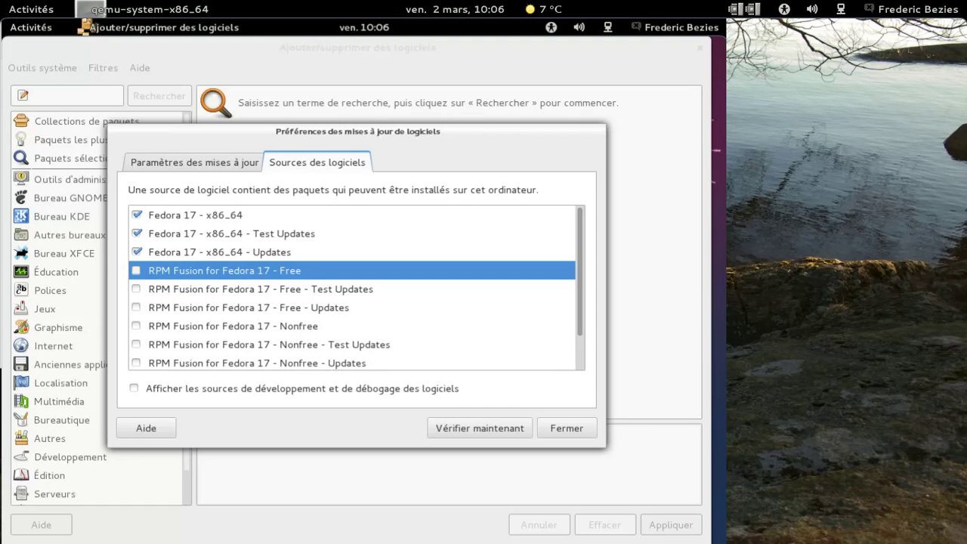
left_click(137, 287)
type("****")
key("BackSpace")
key("BackSpace")
key("BackSpace")
key("BackSpace")
type("********")
key("Return")
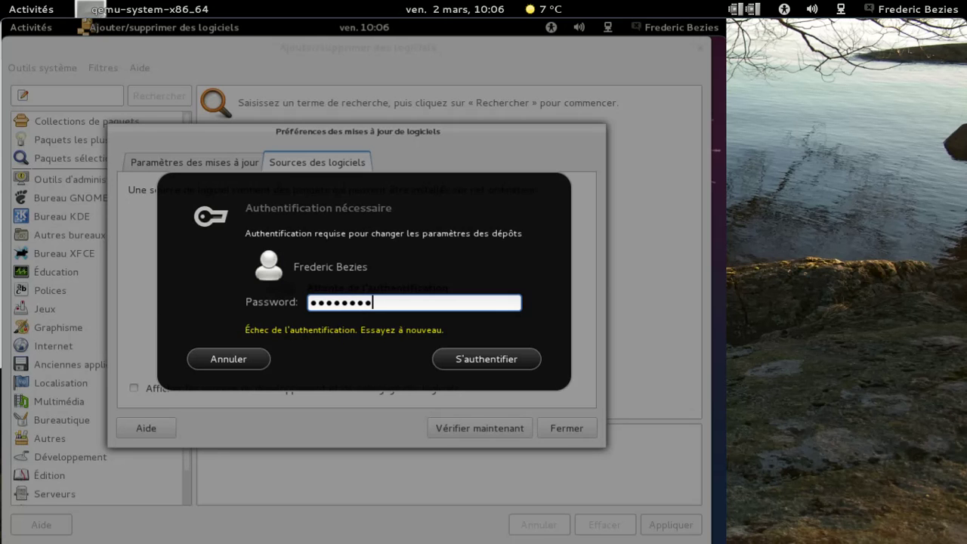
key("Return")
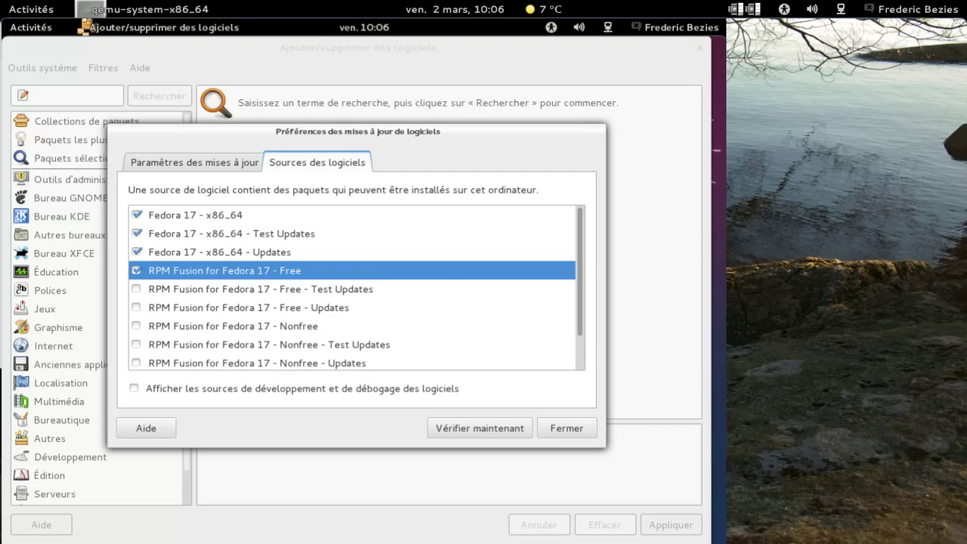
Enable the Free - Updates, Nonfree and Nonfree - Updates sources, then click Fermer
left_click(137, 307)
left_click(136, 307)
left_click(136, 307)
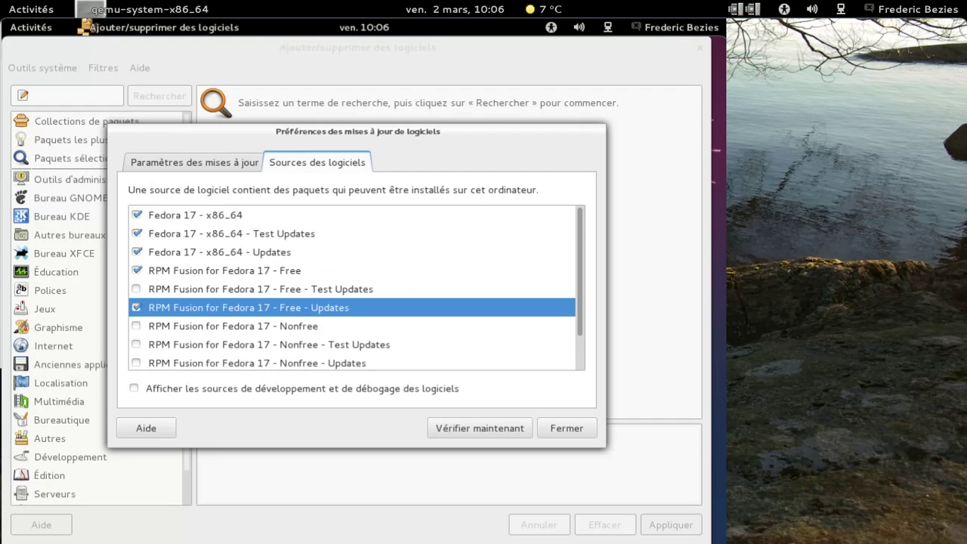
scroll(168, 314, "down", 1)
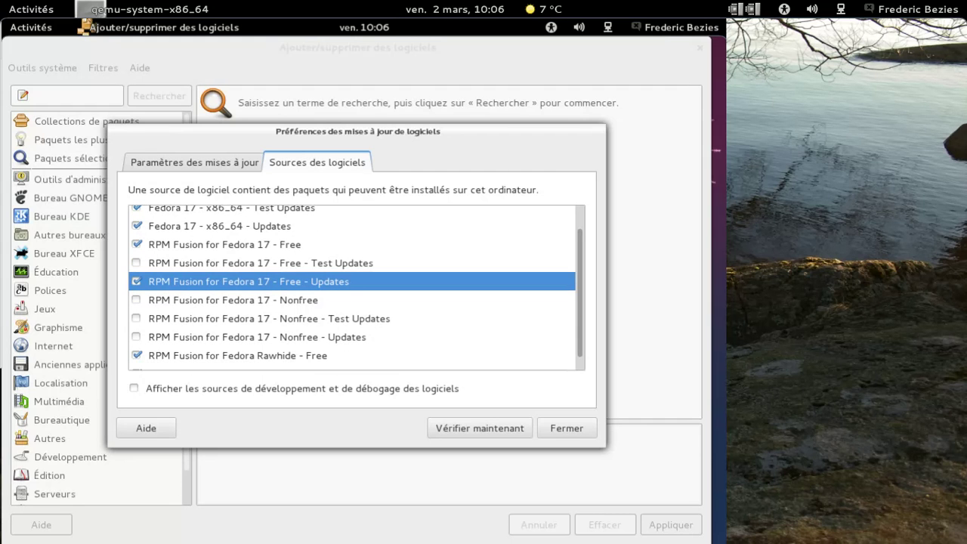
left_click(137, 301)
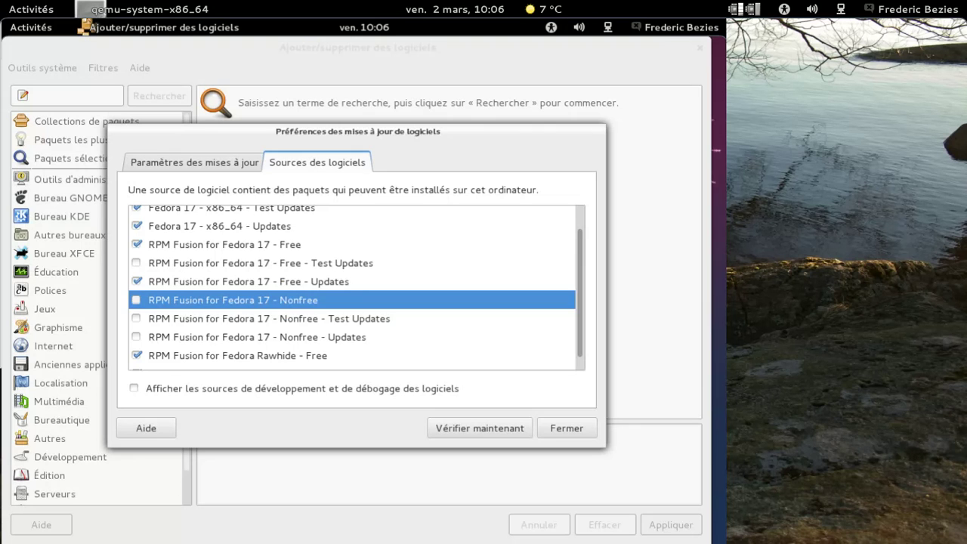
left_click(136, 337)
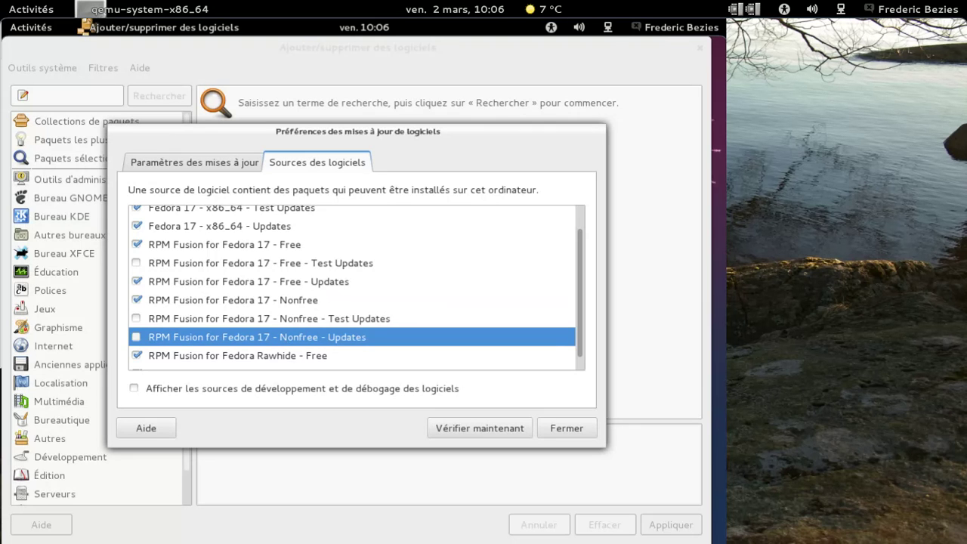
left_click(136, 337)
scroll(582, 321, "down", 1)
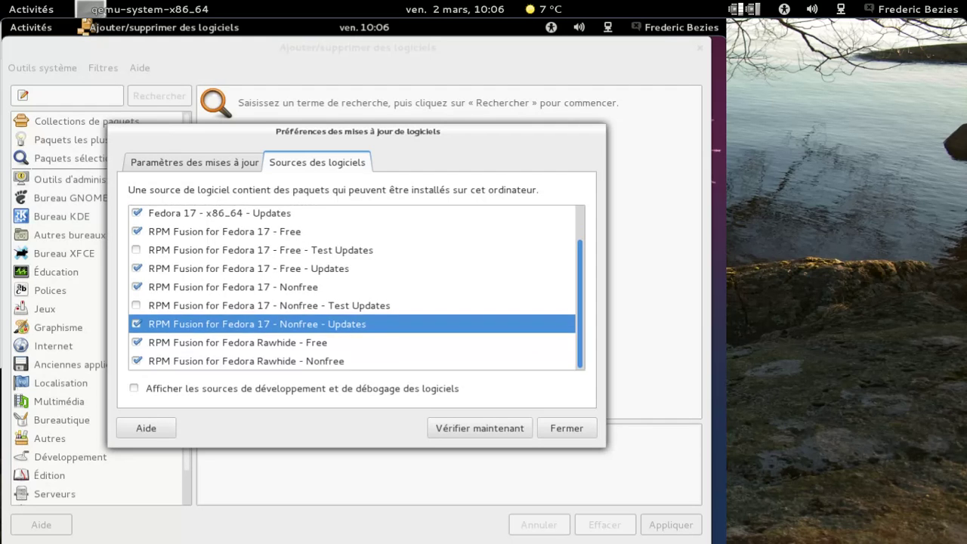
scroll(582, 363, "up", 2)
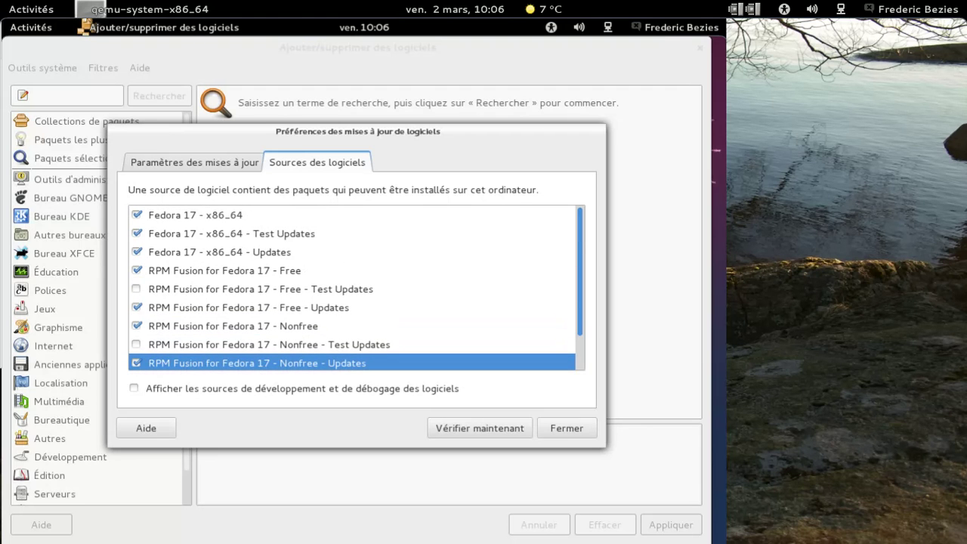
left_click(566, 428)
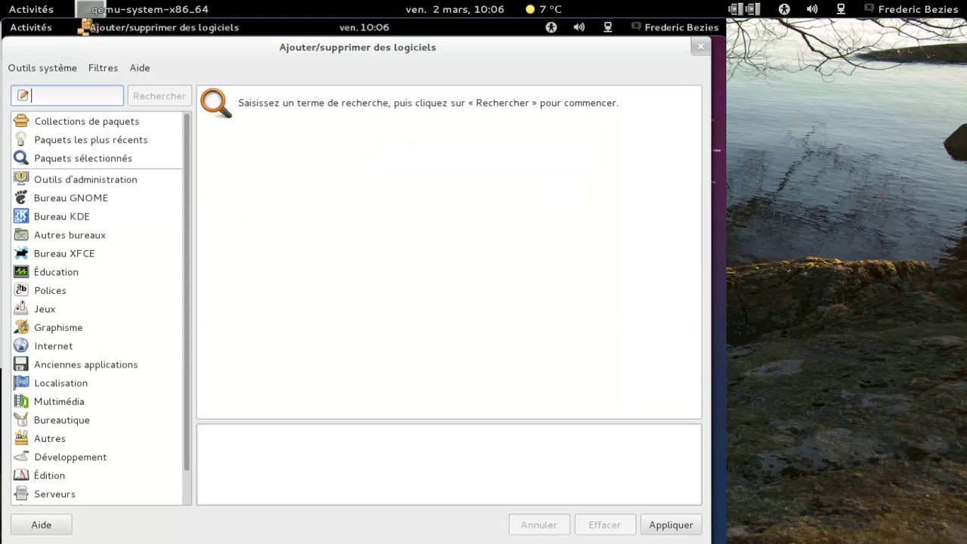
Run Outils système > Actualiser les listes de paquets to reload package lists
left_click(47, 68)
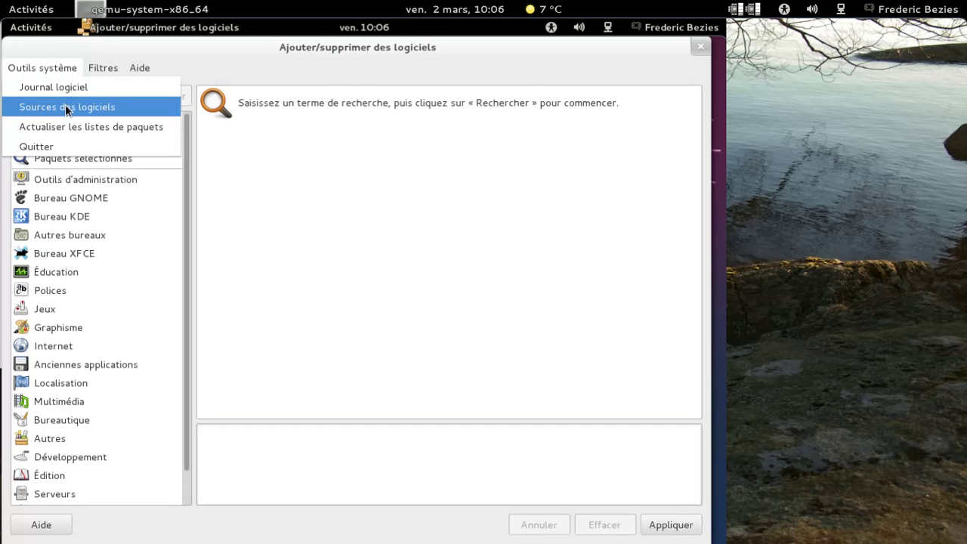
left_click(70, 126)
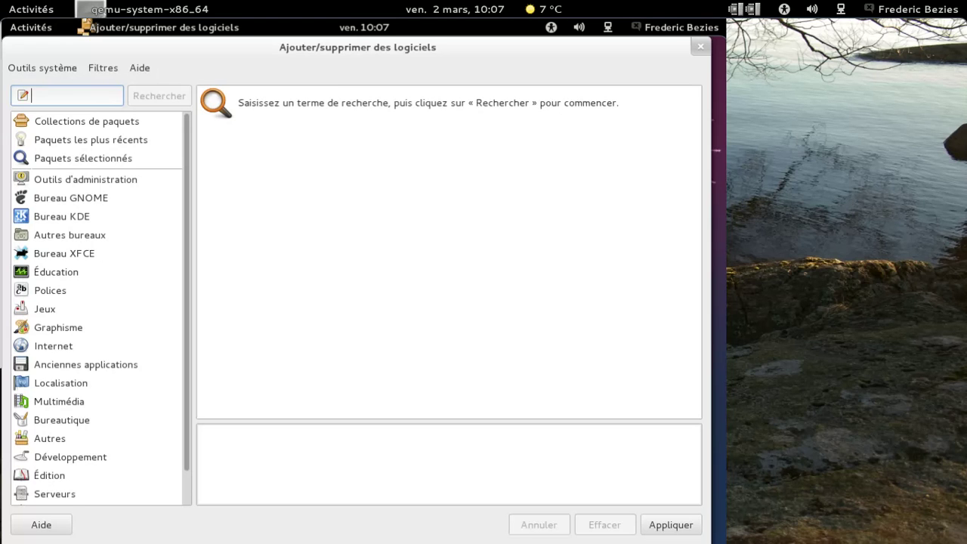
Search Ajouter/supprimer des logiciels for 'flash' and open the Activities overview while it waits
type("flash")
key("Return")
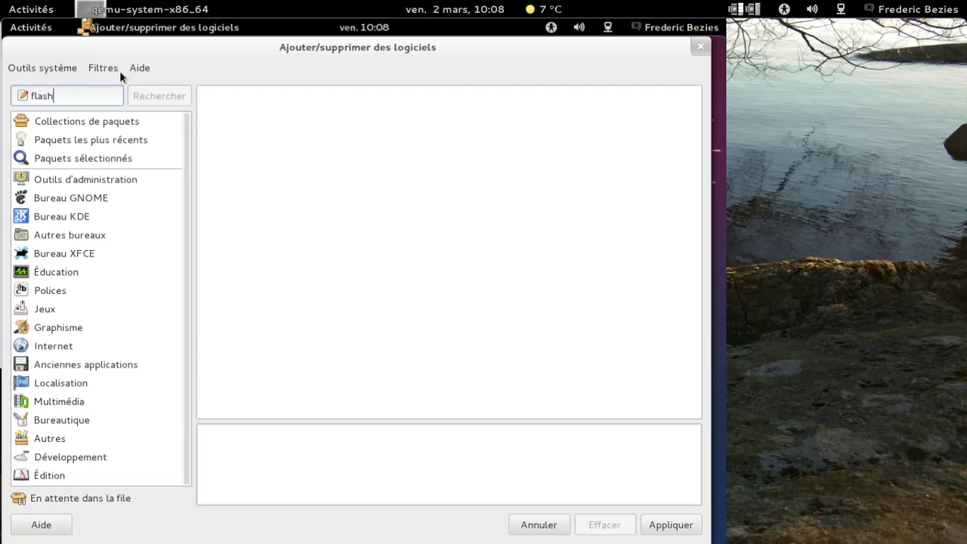
left_click(31, 27)
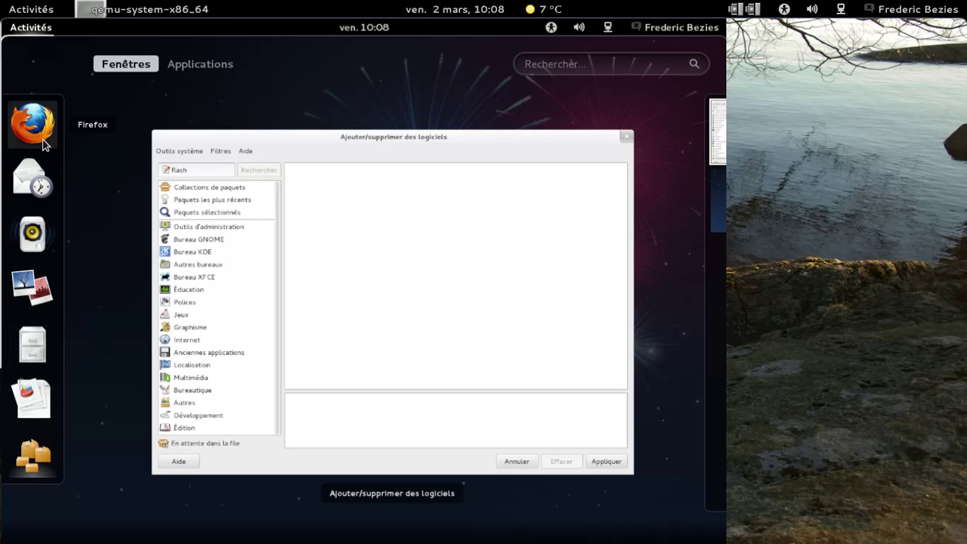
Restore the stalled software window from the overview and close it, leaving the fireworks desktop
left_click(615, 148)
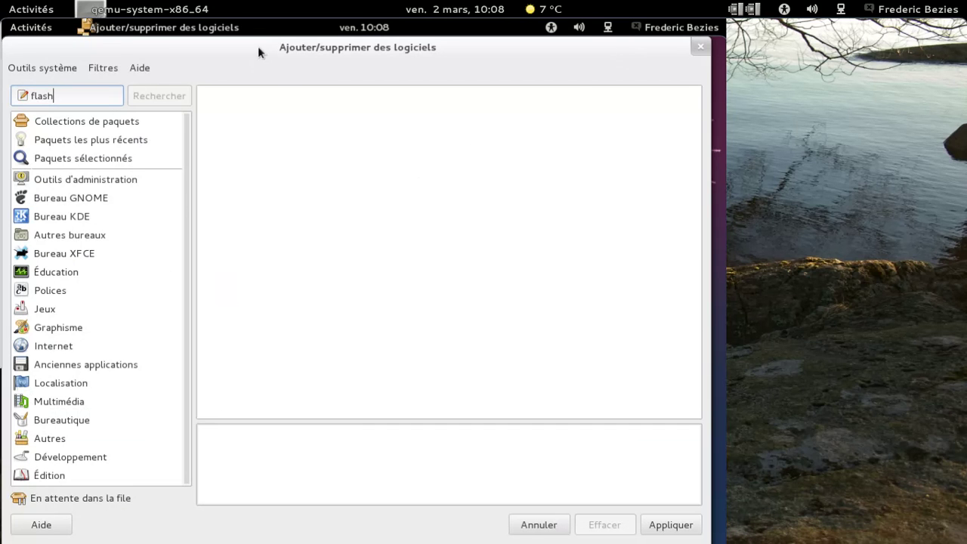
left_click(162, 28)
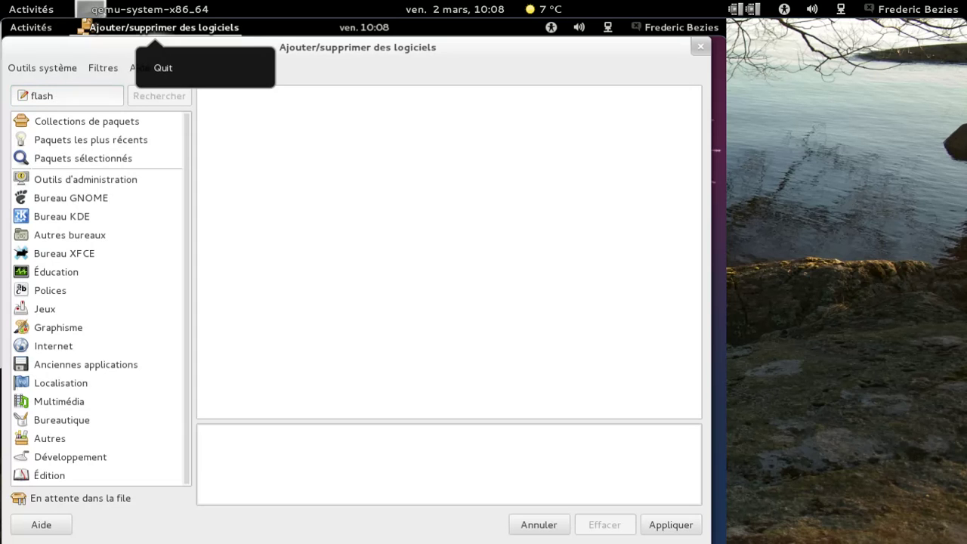
left_click(444, 116)
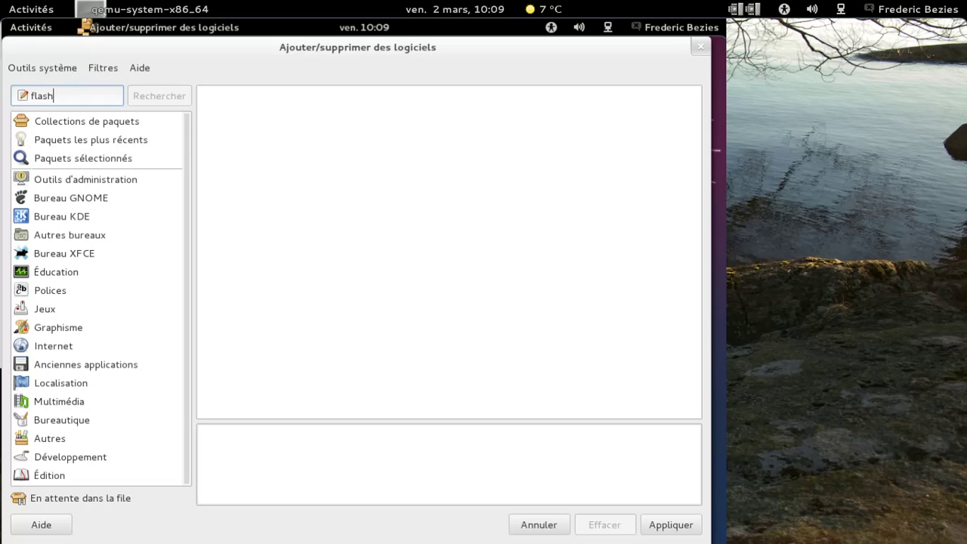
left_click(701, 46)
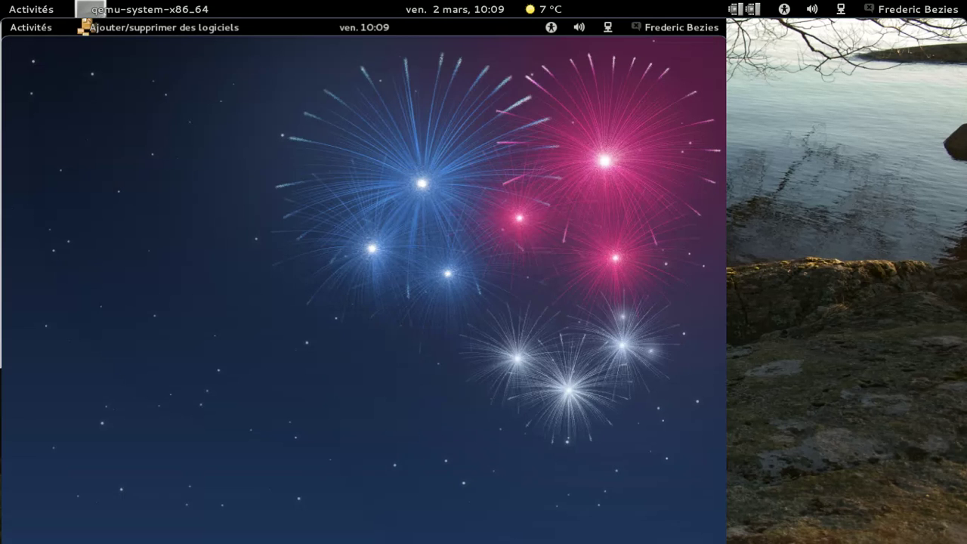
Launch Terminal from Activities and run 'sudo yum install flash', which stalls on the yum lock
left_click(57, 30)
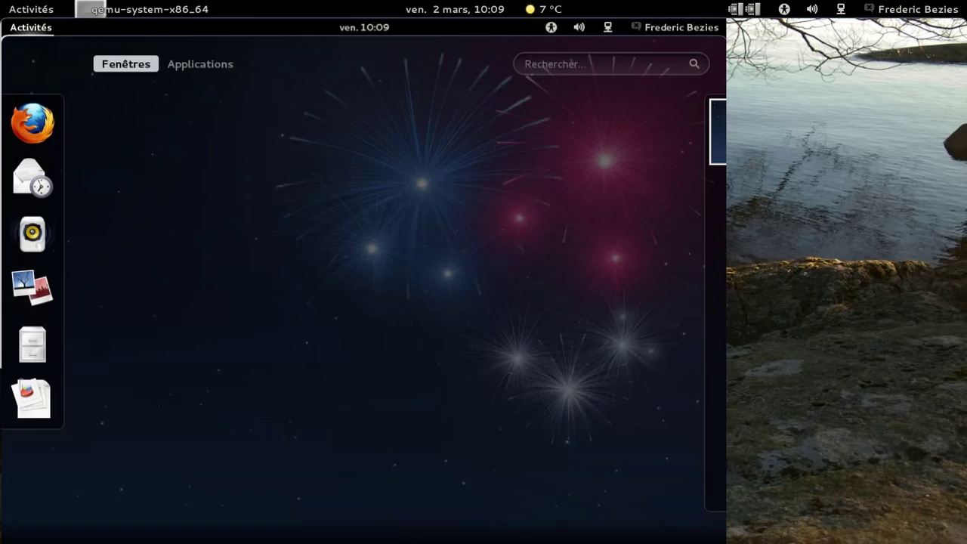
left_click(542, 67)
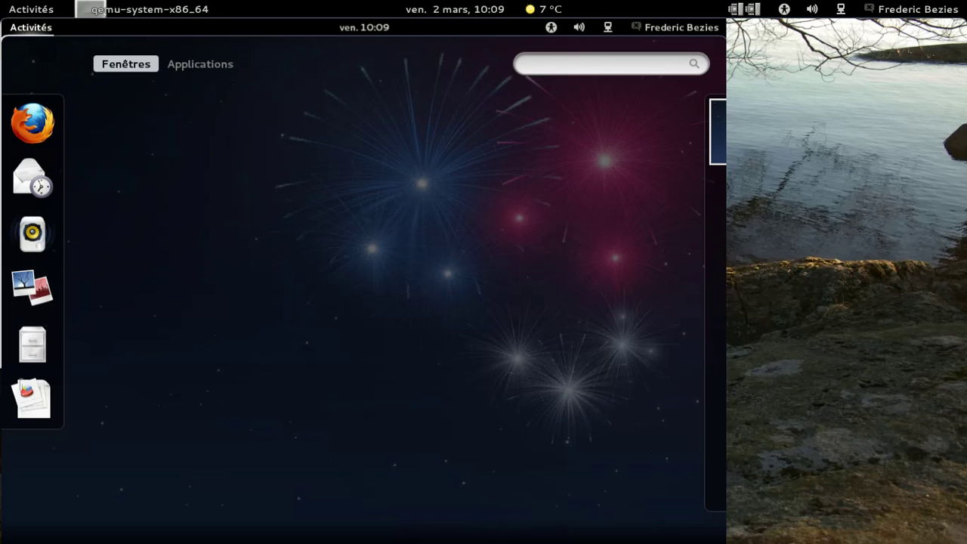
type("t")
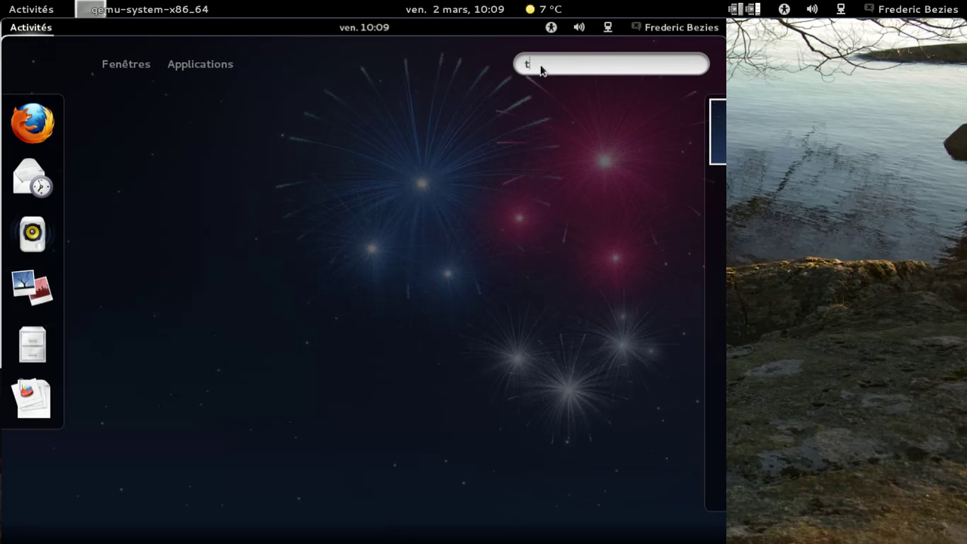
type("erminal")
key("Return")
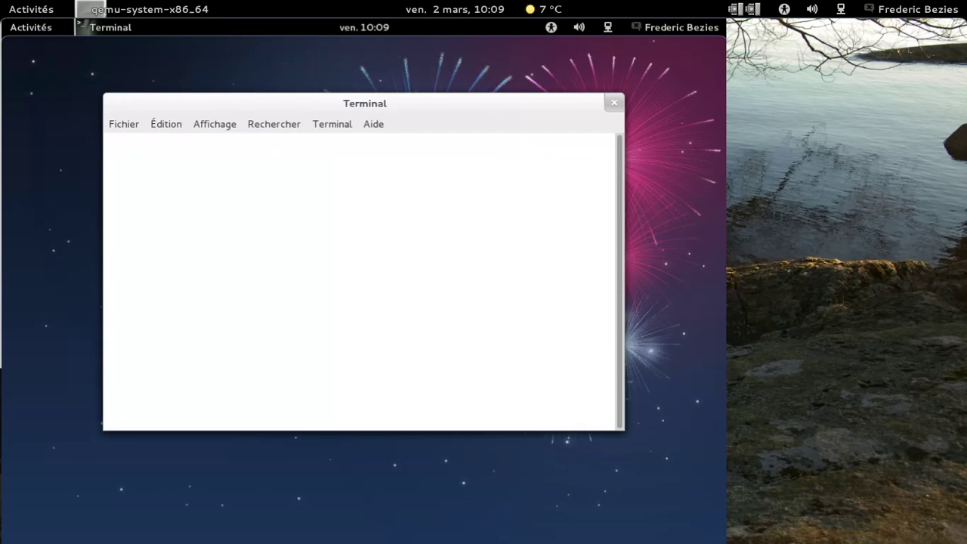
type("sudo yum install")
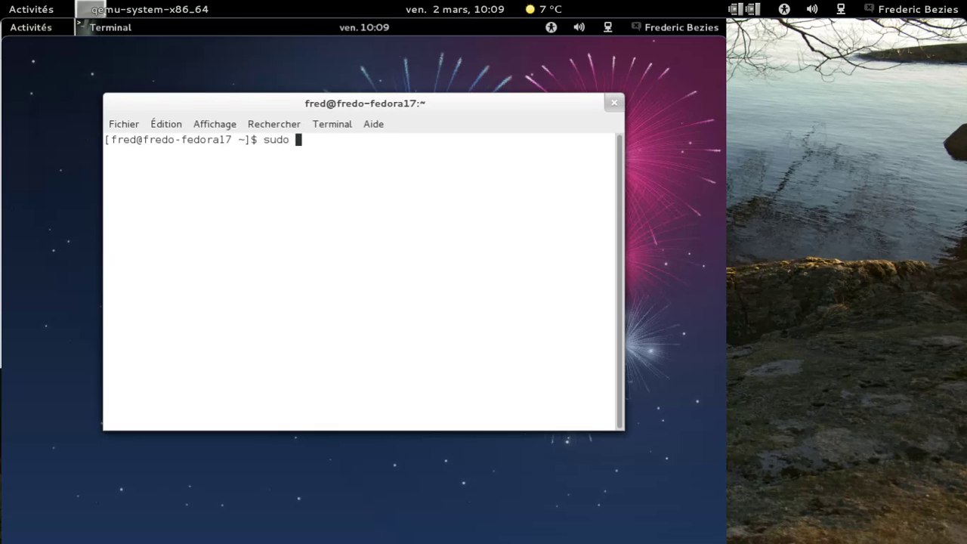
type(" flash")
key("Return")
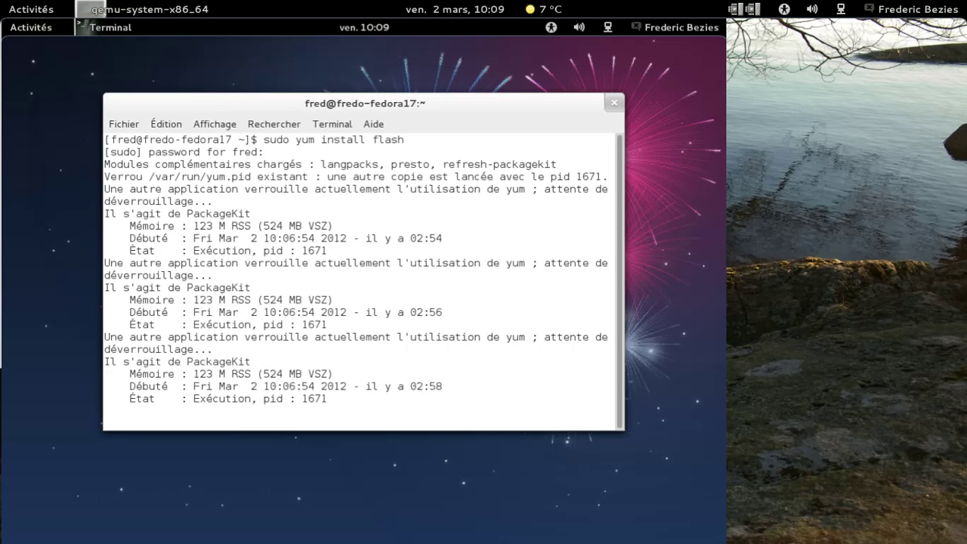
Cancel the stuck install and run 'sudo killall PackageKit', which finds no process
key("ctrl+c")
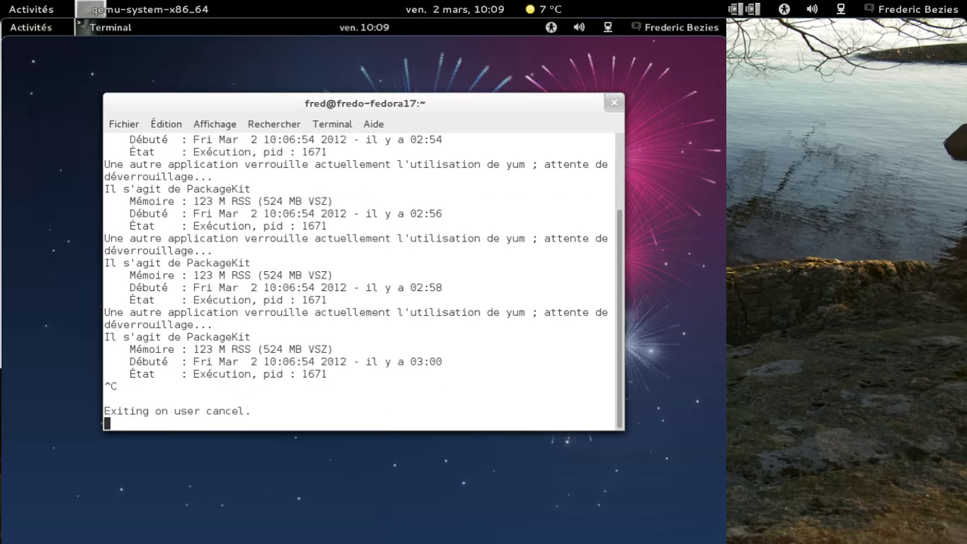
key("ctrl+c")
type("sj")
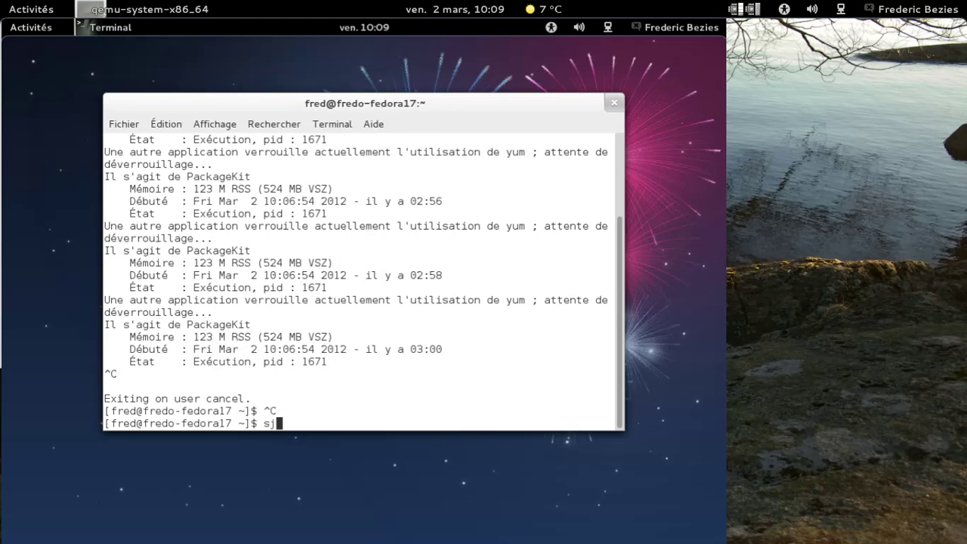
key("BackSpace")
type("udo")
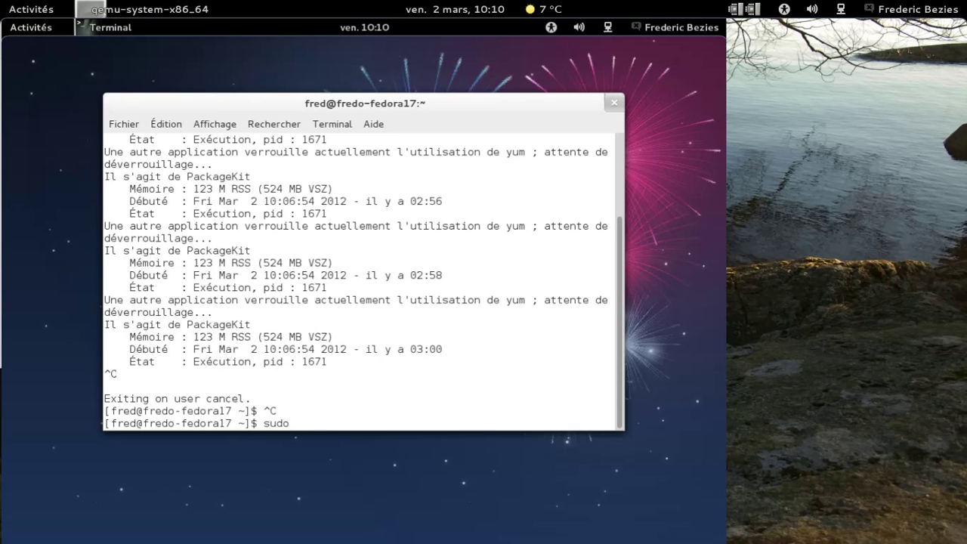
type(" killall PackageKi")
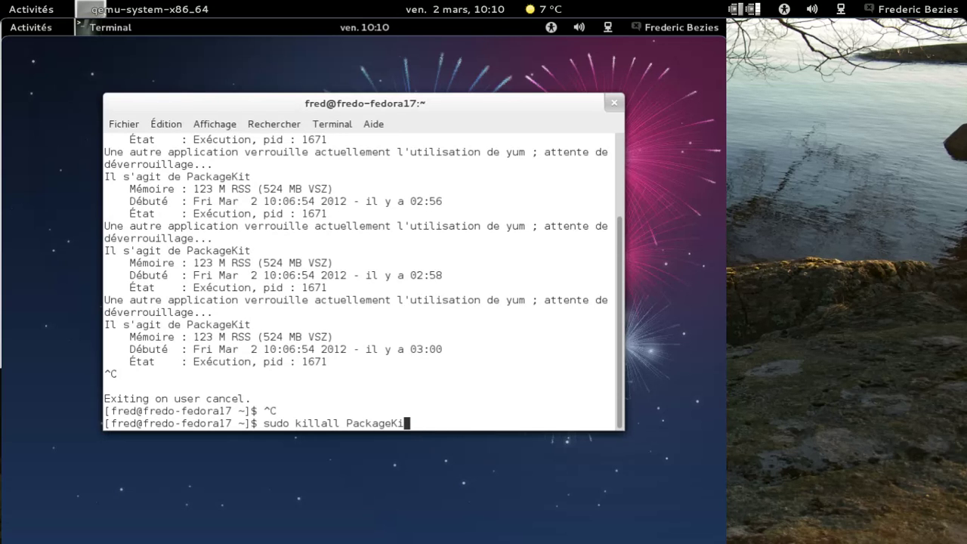
type("t")
key("Return")
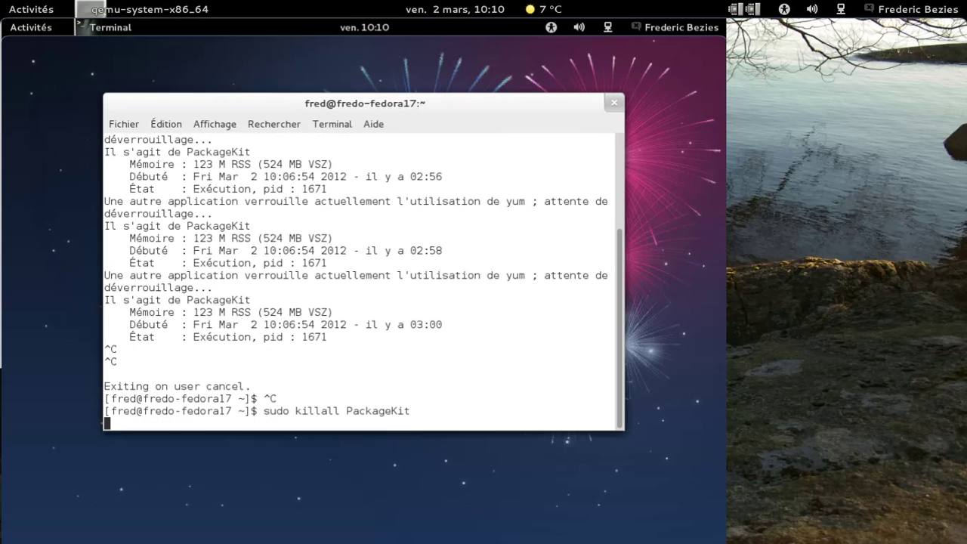
Rerun 'sudo yum install flash' from history and cancel it when the lock persists
key("Up")
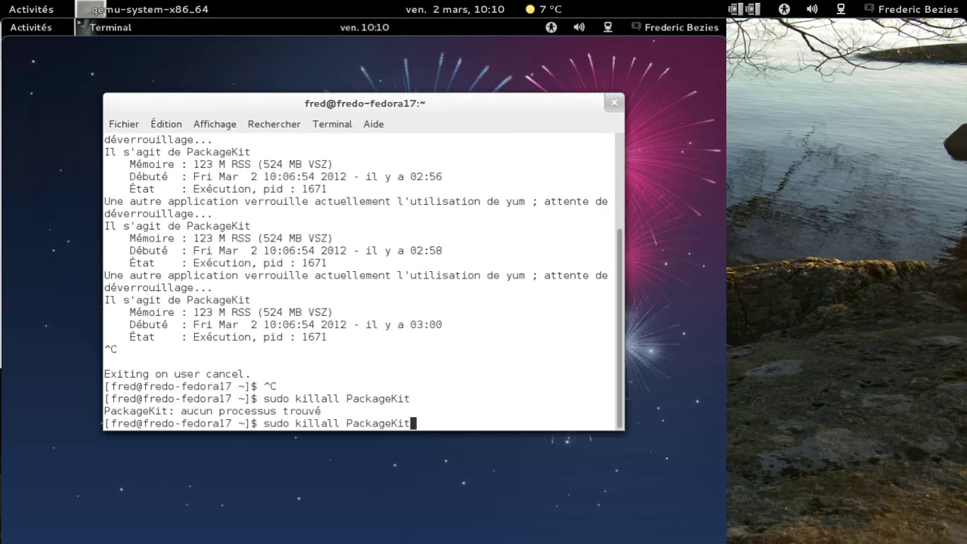
key("Up")
key("Return")
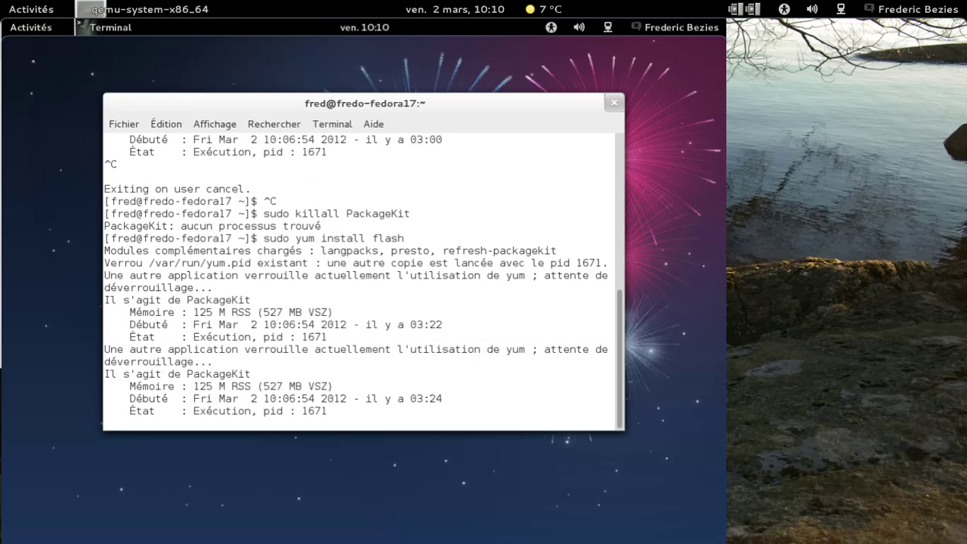
key("ctrl+c")
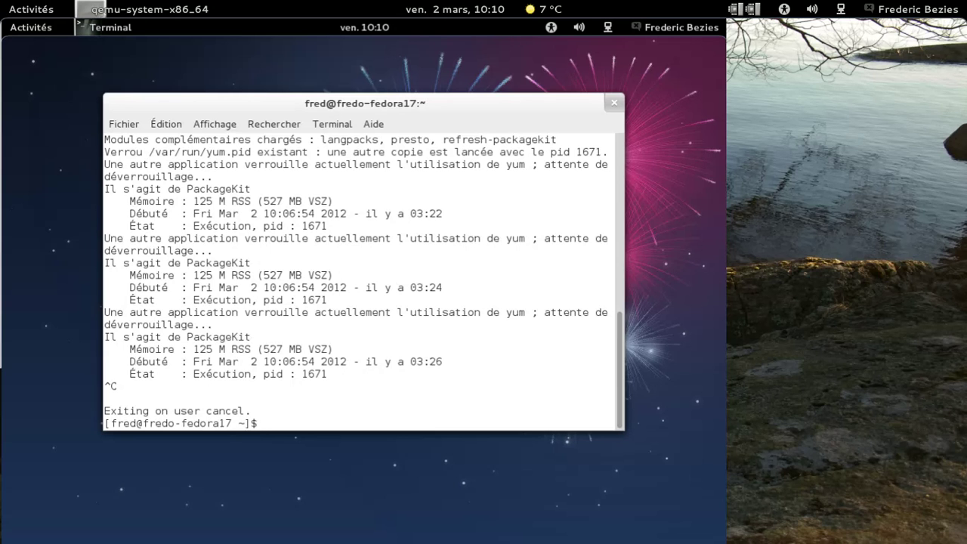
List processes with 'ps -A' to find yumBackend.py at PID 1671, then start typing 'sudo kill'
type("ps -A")
key("Return")
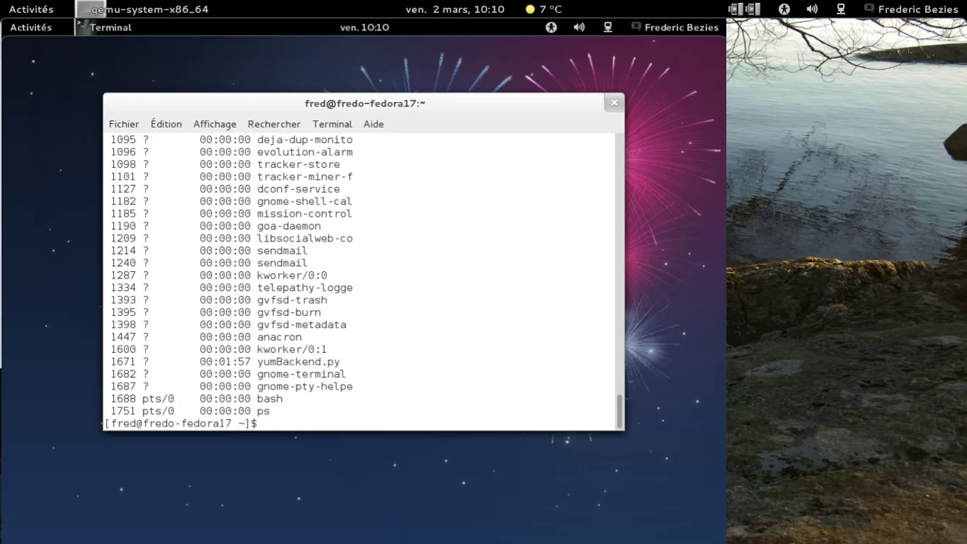
type("sudo kill")
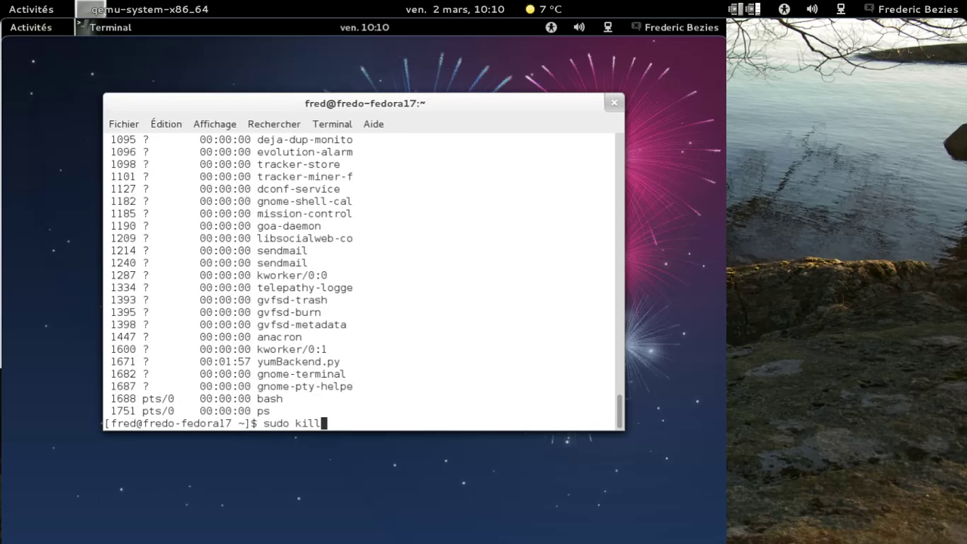